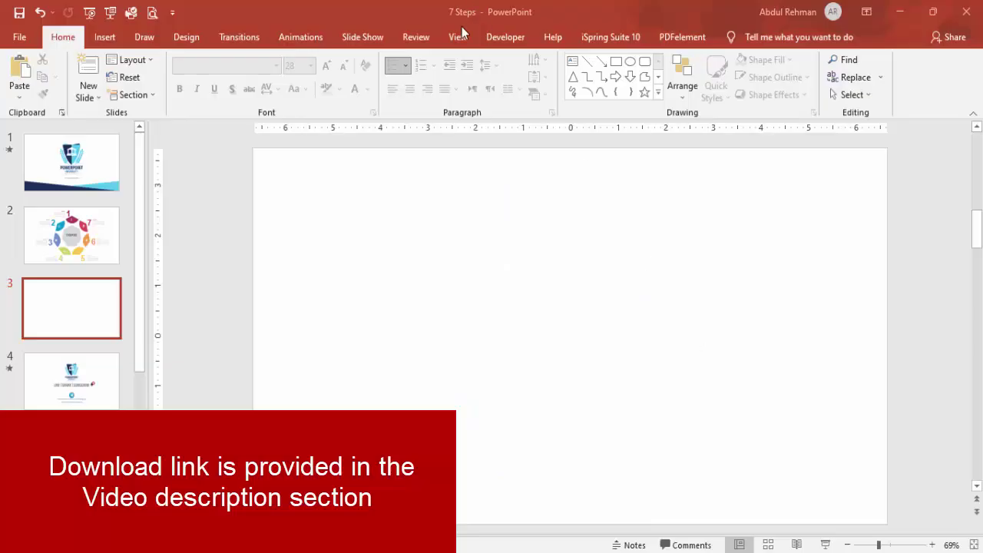
- Turn on the slide guides and draw a heptagon on slide 3
{"action": "left_click", "coordinate": [459, 35]}
{"action": "left_click", "coordinate": [305, 97]}
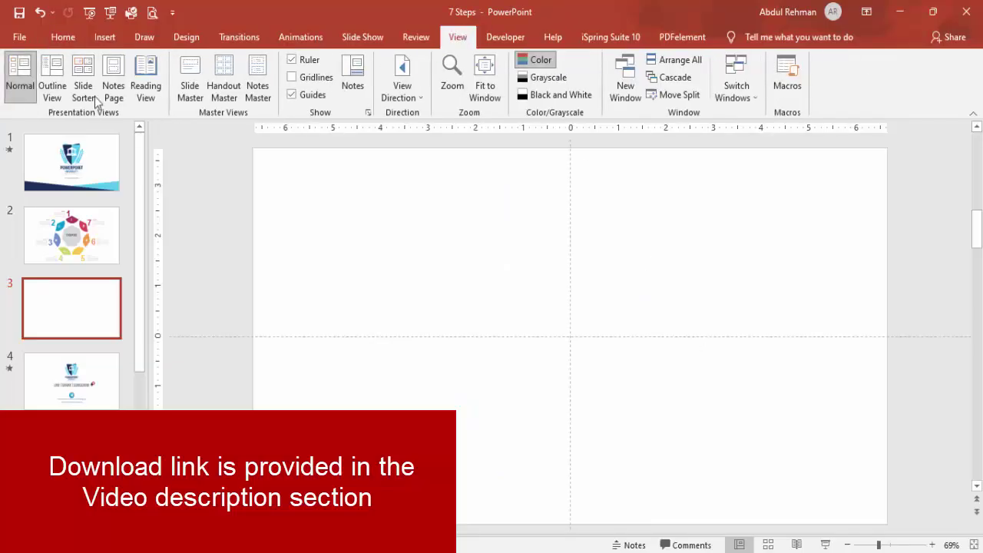
{"action": "left_click", "coordinate": [105, 37]}
{"action": "left_click", "coordinate": [234, 86]}
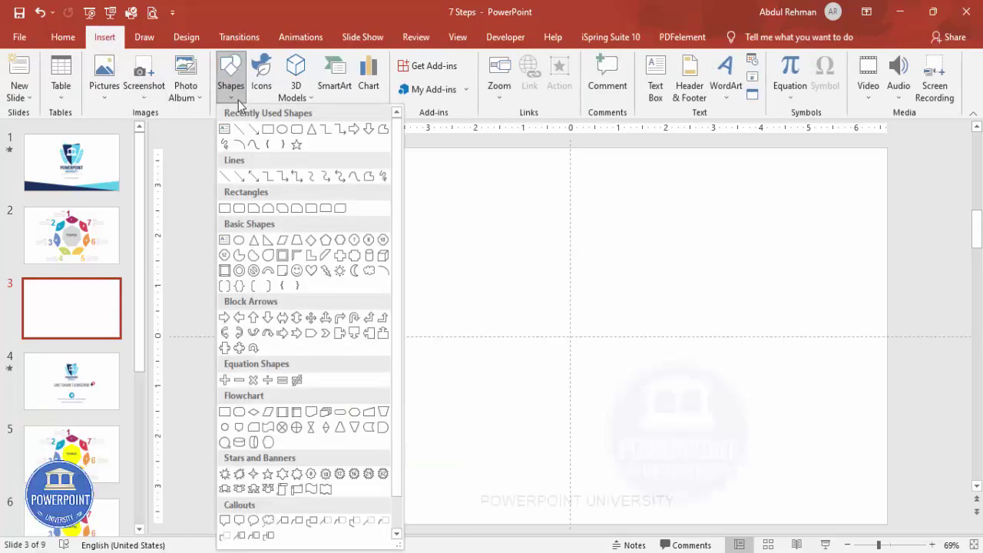
{"action": "left_click", "coordinate": [354, 240]}
{"action": "left_click_drag", "start_coordinate": [495, 248], "coordinate": [689, 464]}
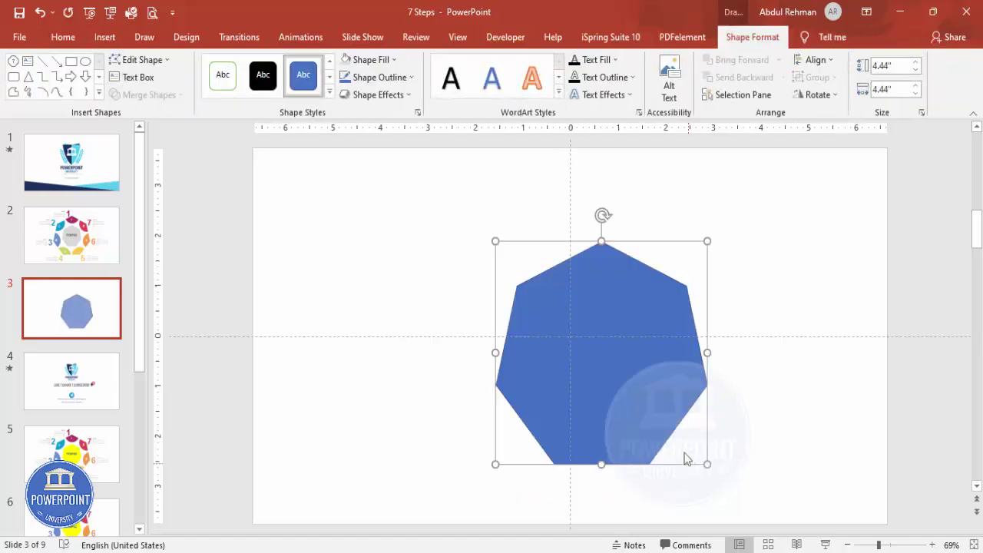
- Remove the heptagon's outline and centre it horizontally and vertically on the slide
{"action": "left_click", "coordinate": [385, 83]}
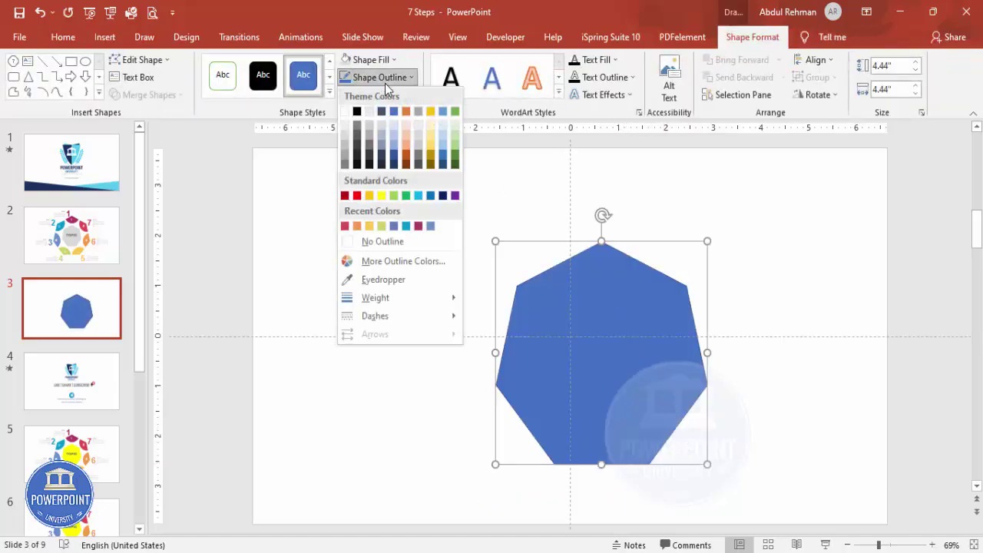
{"action": "left_click", "coordinate": [361, 242]}
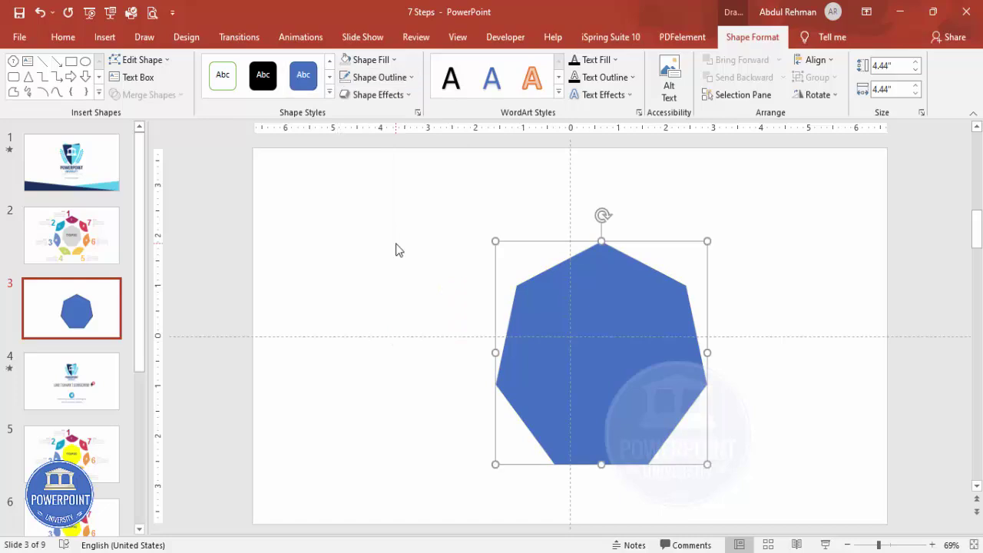
{"action": "left_click", "coordinate": [822, 61]}
{"action": "left_click", "coordinate": [836, 97]}
{"action": "left_click", "coordinate": [814, 60]}
{"action": "left_click", "coordinate": [848, 154]}
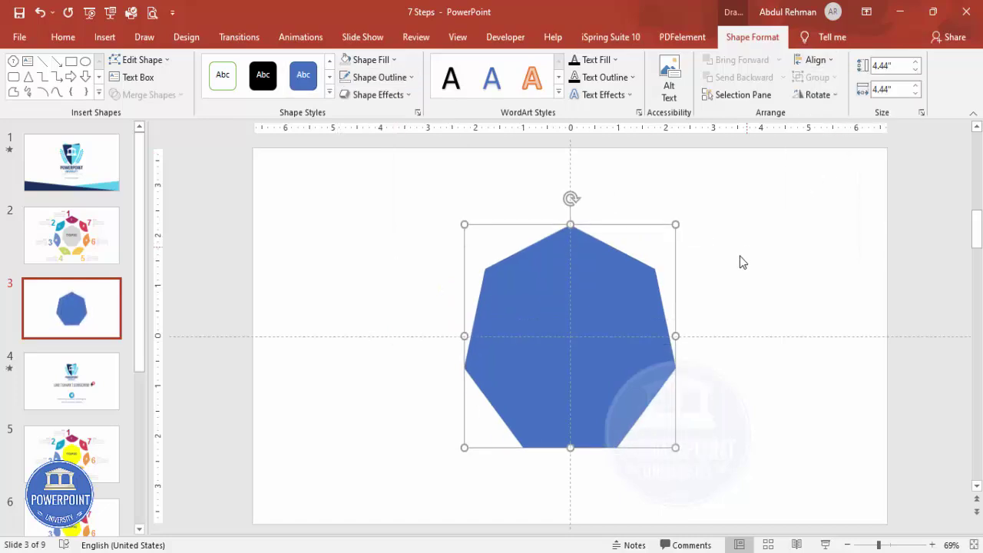
{"action": "left_click", "coordinate": [740, 261]}
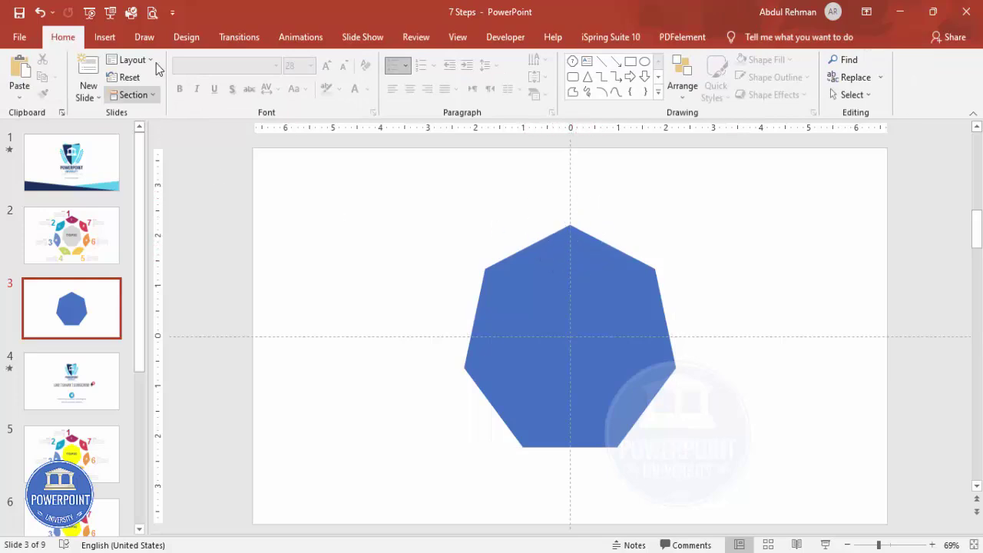
- Draw a circle at the heptagon's top with no outline and a light grey fill
{"action": "left_click", "coordinate": [104, 37]}
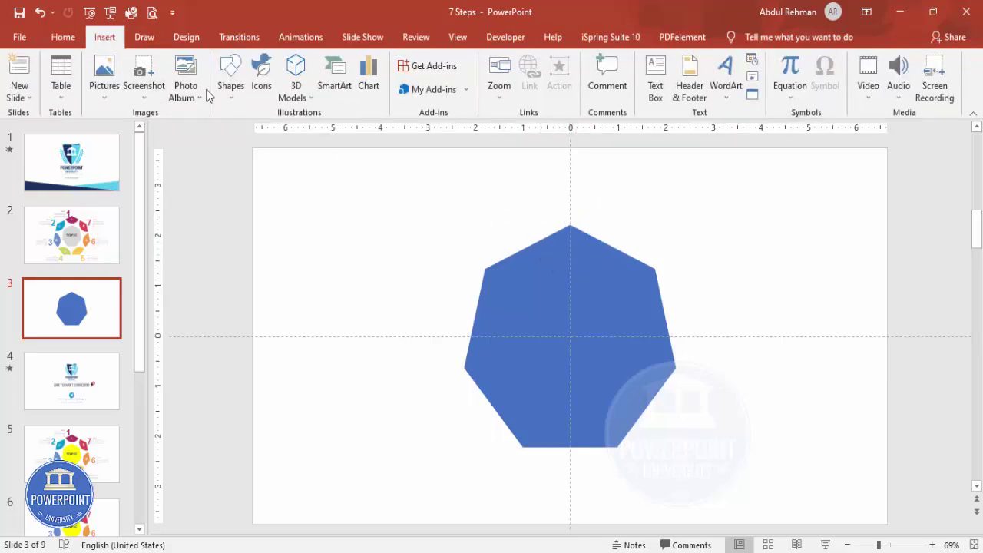
{"action": "left_click", "coordinate": [231, 104]}
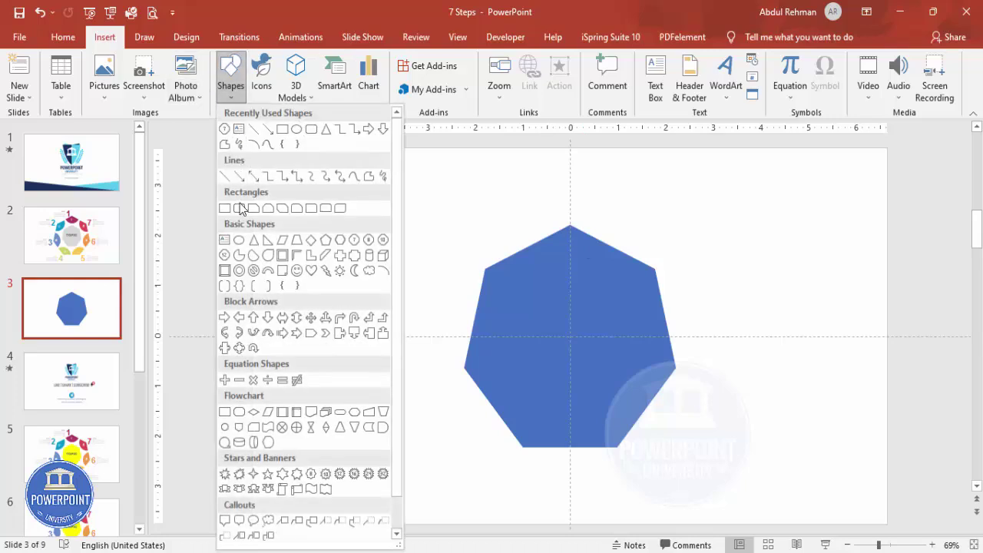
{"action": "left_click", "coordinate": [239, 241]}
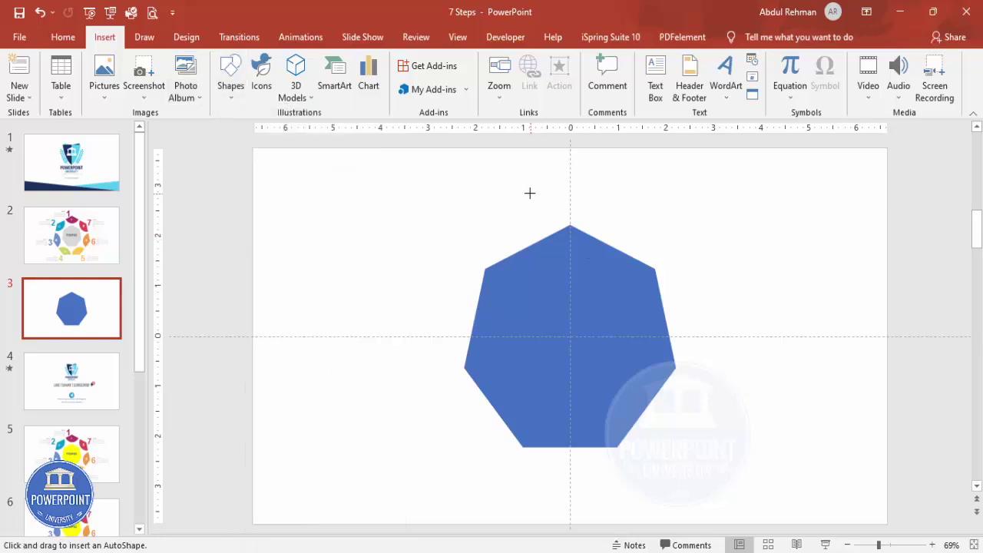
{"action": "left_click_drag", "start_coordinate": [548, 210], "coordinate": [606, 259]}
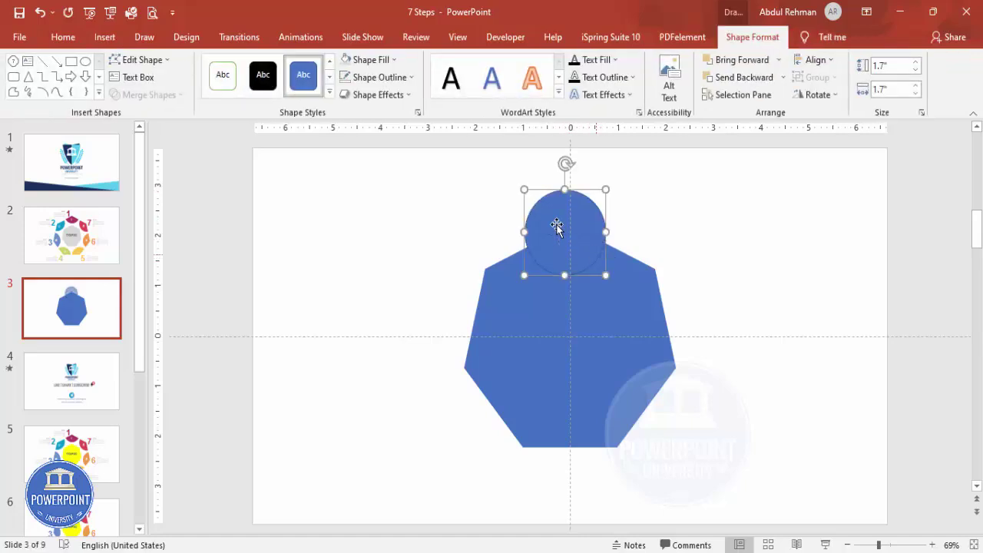
{"action": "left_click", "coordinate": [376, 76]}
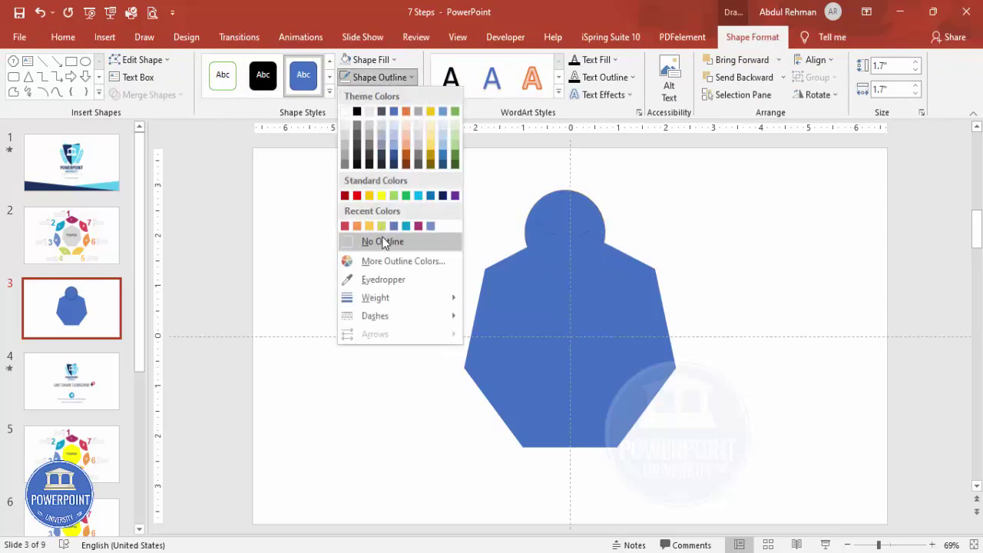
{"action": "left_click", "coordinate": [380, 241]}
{"action": "left_click", "coordinate": [370, 59]}
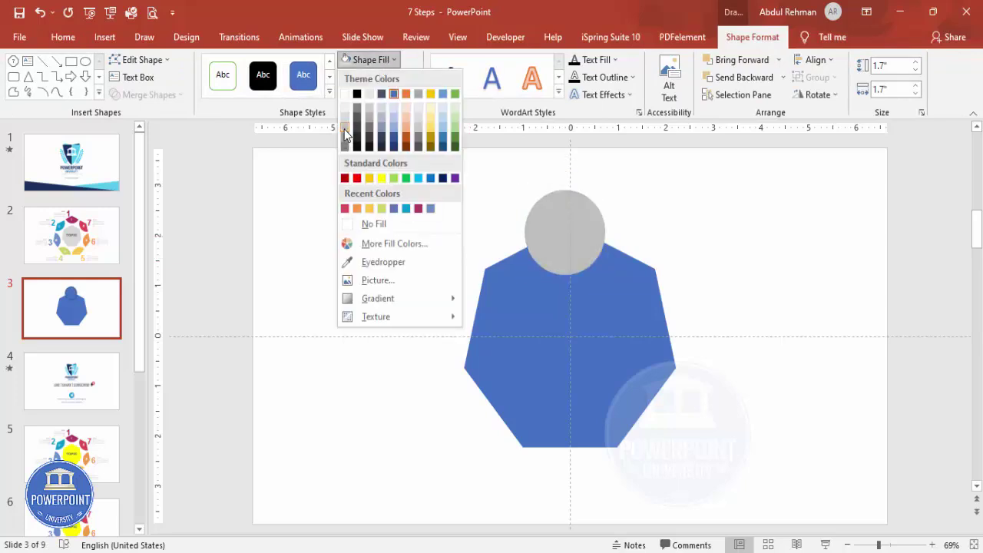
{"action": "left_click", "coordinate": [345, 136]}
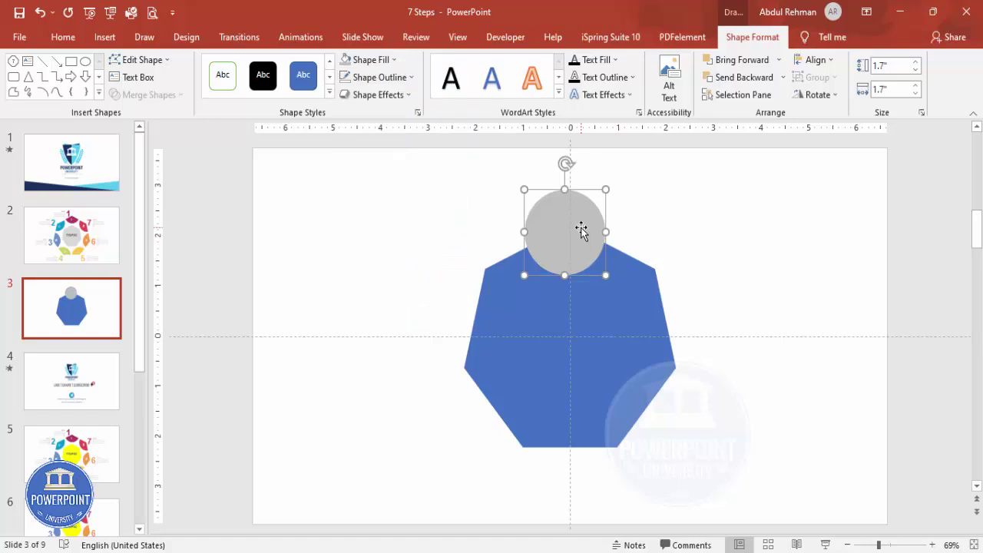
- Give the circle 36% fill transparency and centre it over the heptagon's top corner
{"action": "right_click", "coordinate": [581, 228]}
{"action": "left_click", "coordinate": [655, 505]}
{"action": "left_click", "coordinate": [804, 223]}
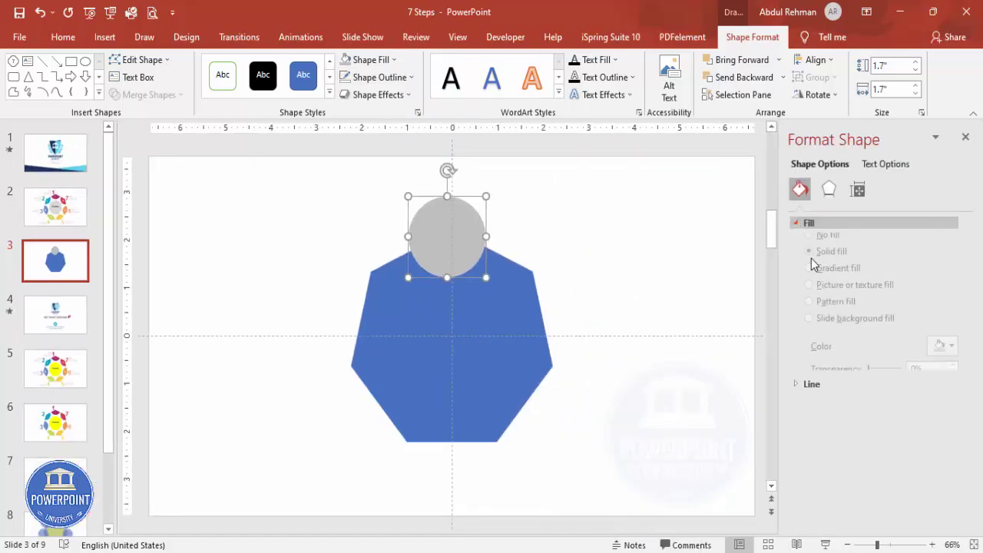
{"action": "left_click_drag", "start_coordinate": [869, 380], "coordinate": [879, 380]}
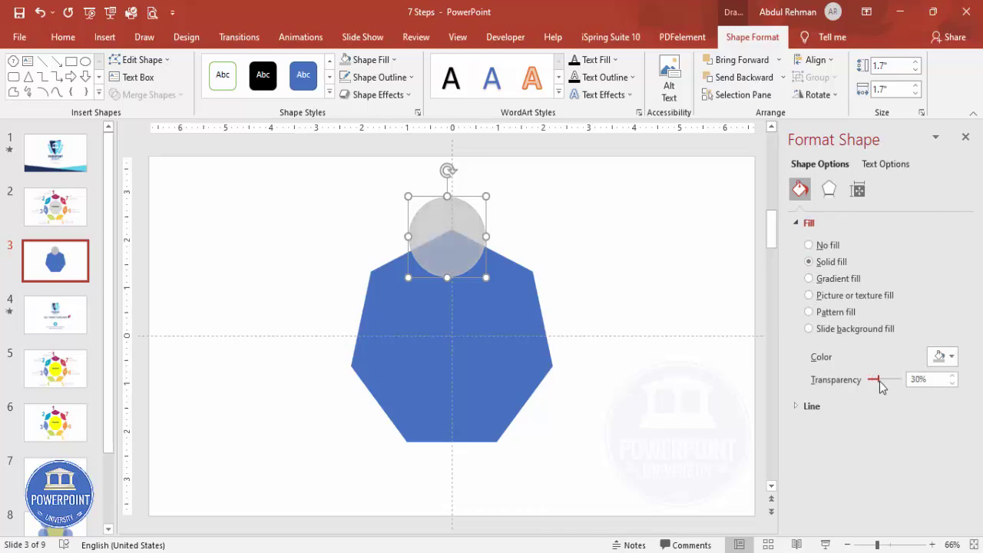
{"action": "left_click_drag", "start_coordinate": [461, 248], "coordinate": [465, 251]}
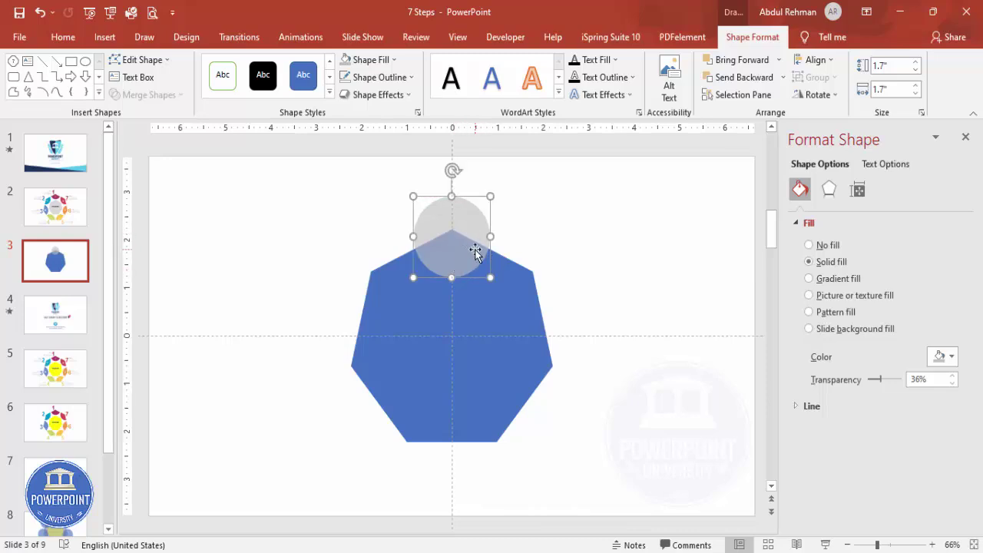
- Duplicate the circle onto the upper-right, right, left and upper-left heptagon corners
{"action": "left_click_drag", "start_coordinate": [475, 251], "coordinate": [552, 375]}
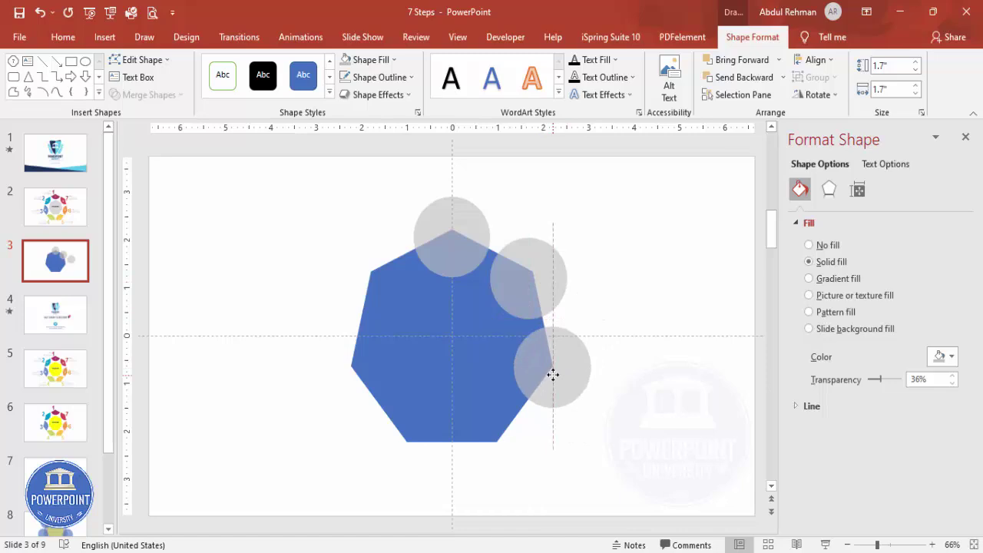
{"action": "left_click_drag", "start_coordinate": [552, 374], "coordinate": [408, 400]}
{"action": "key", "text": "ctrl+d"}
{"action": "left_click_drag", "start_coordinate": [308, 434], "coordinate": [344, 347]}
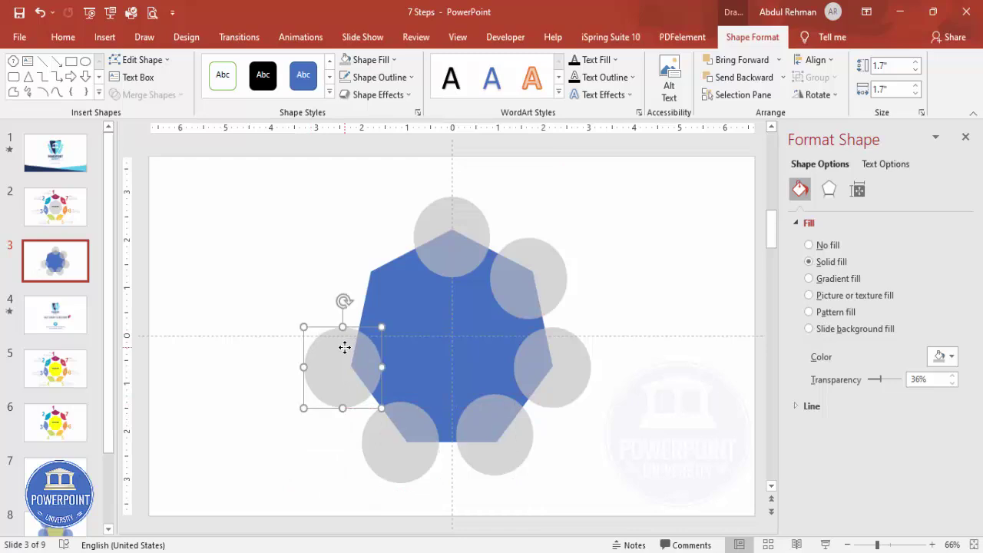
{"action": "key", "text": "ctrl+d"}
{"action": "left_click_drag", "start_coordinate": [307, 284], "coordinate": [395, 268]}
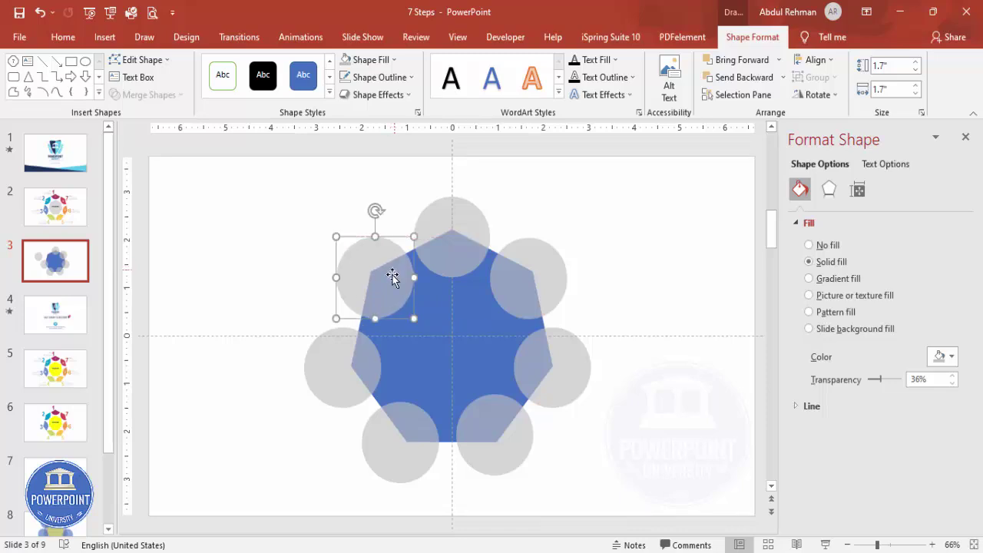
- Fine-tune the left and lower circles so all seven are evenly spaced on the corners
{"action": "left_click_drag", "start_coordinate": [351, 357], "coordinate": [353, 356]}
{"action": "left_click_drag", "start_coordinate": [425, 441], "coordinate": [432, 433]}
{"action": "left_click_drag", "start_coordinate": [509, 438], "coordinate": [502, 431]}
{"action": "left_click_drag", "start_coordinate": [423, 441], "coordinate": [420, 440]}
{"action": "left_click", "coordinate": [666, 292]}
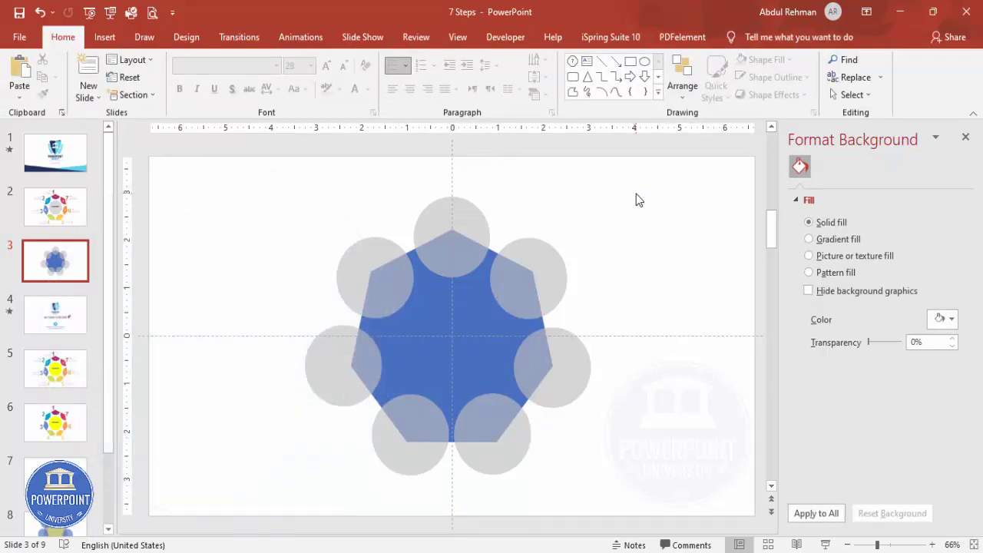
- Select all shapes and fragment them with Merge Shapes > Fragment
{"action": "key", "text": "ctrl+a"}
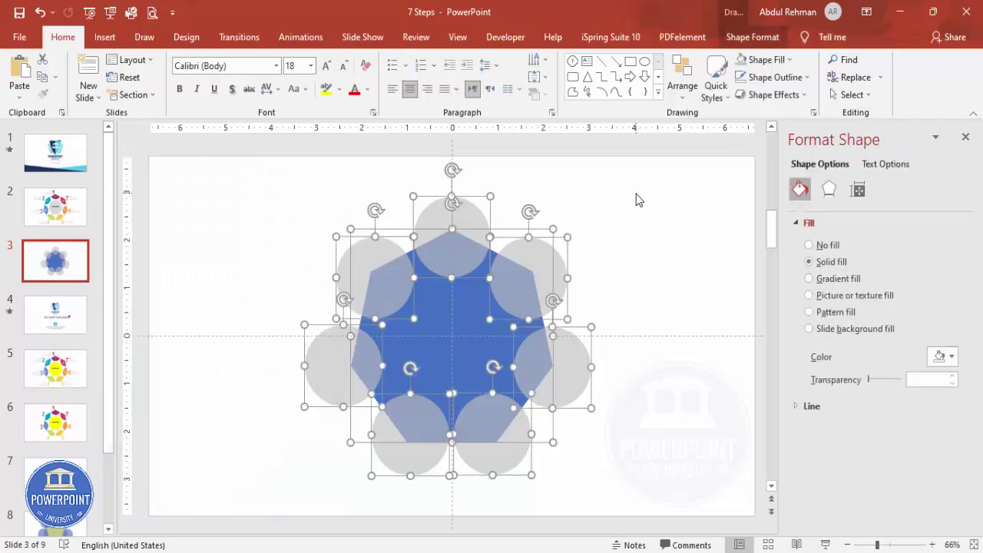
{"action": "left_click", "coordinate": [751, 37]}
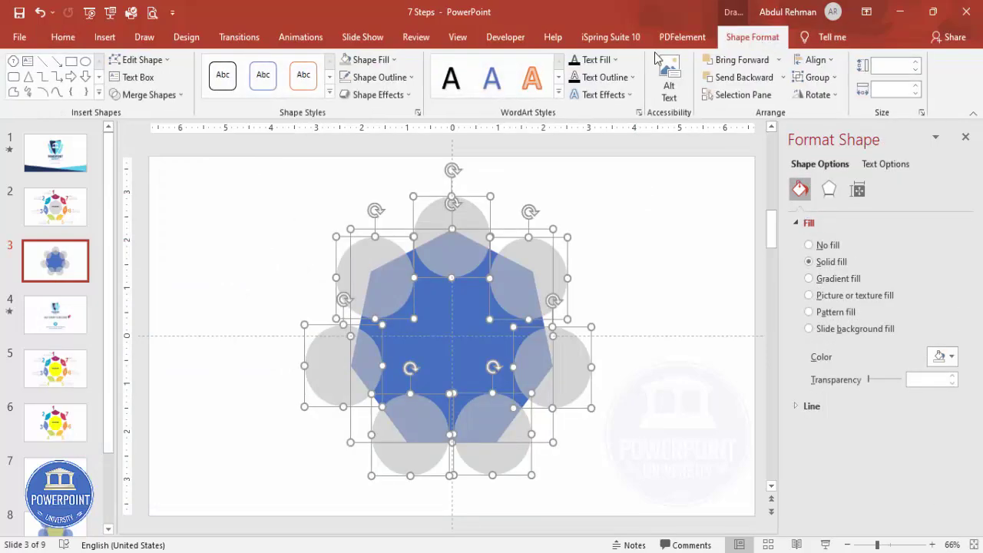
{"action": "left_click", "coordinate": [150, 95]}
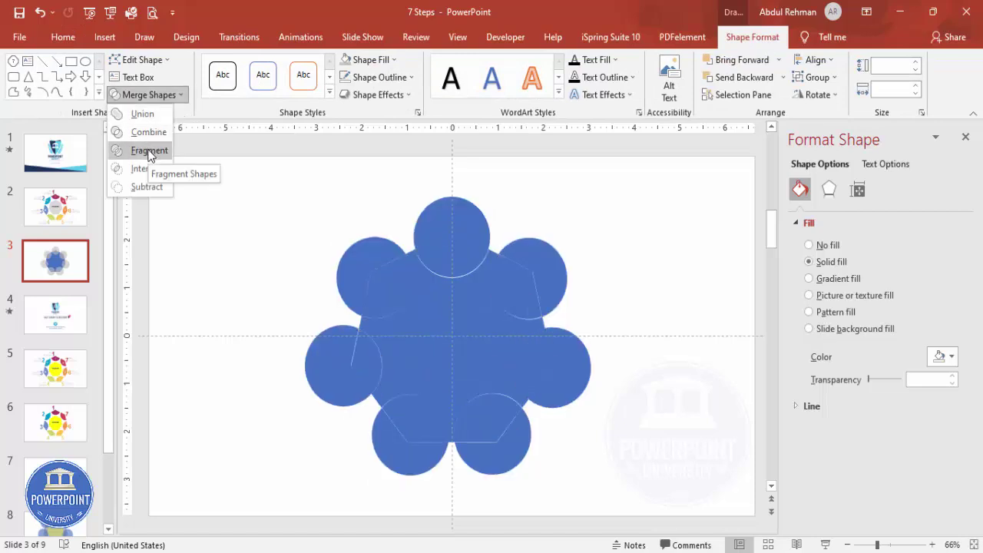
{"action": "left_click", "coordinate": [150, 153]}
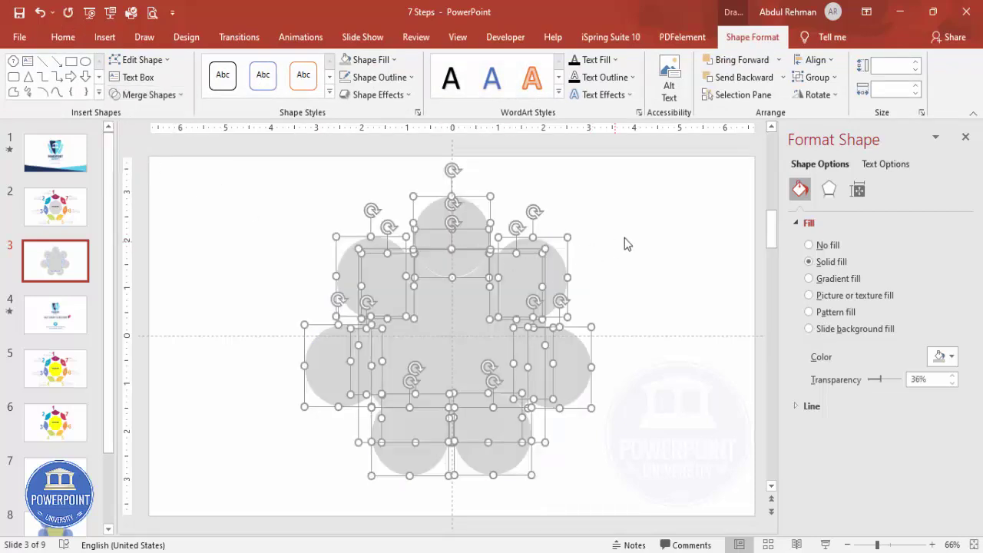
- Pull the star-shaped central fragment out of the ring and delete it
{"action": "left_click", "coordinate": [620, 244]}
{"action": "left_click_drag", "start_coordinate": [472, 331], "coordinate": [663, 274]}
{"action": "key", "text": "Delete"}
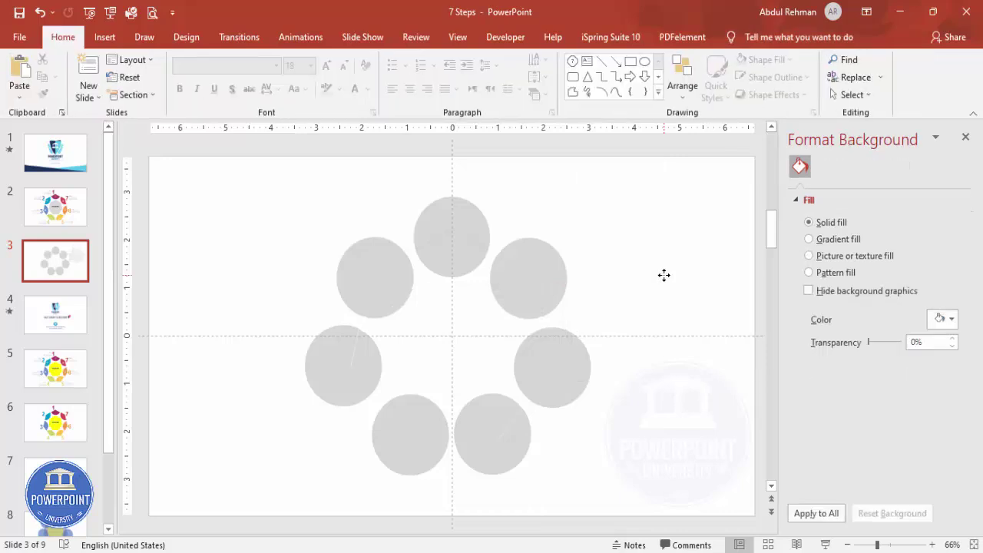
- Delete the seven outer circle fragments one by one around the ring
{"action": "left_click", "coordinate": [462, 215]}
{"action": "key", "text": "Delete"}
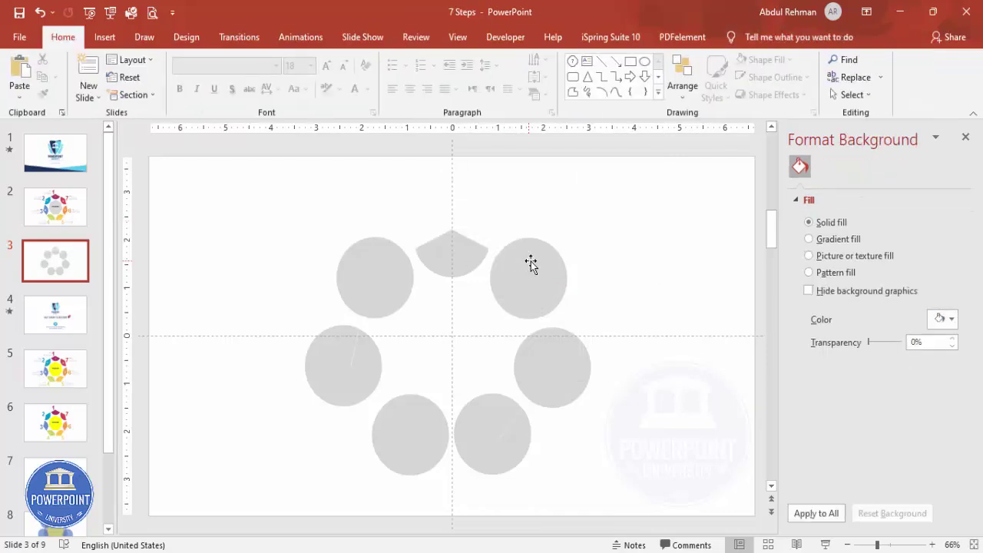
{"action": "left_click", "coordinate": [546, 256]}
{"action": "key", "text": "Delete"}
{"action": "left_click", "coordinate": [577, 353]}
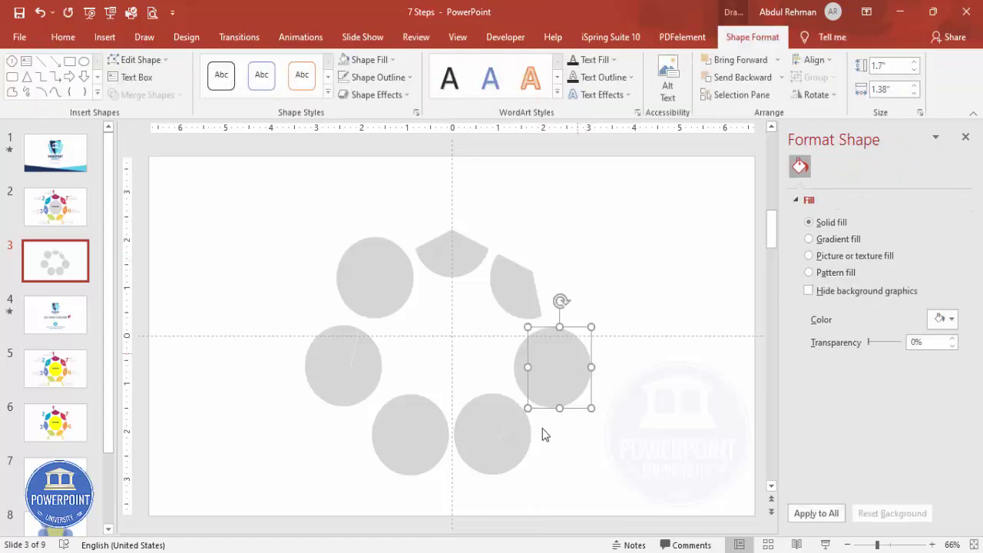
{"action": "key", "text": "Delete"}
{"action": "left_click", "coordinate": [521, 446]}
{"action": "key", "text": "Delete"}
{"action": "left_click", "coordinate": [374, 440]}
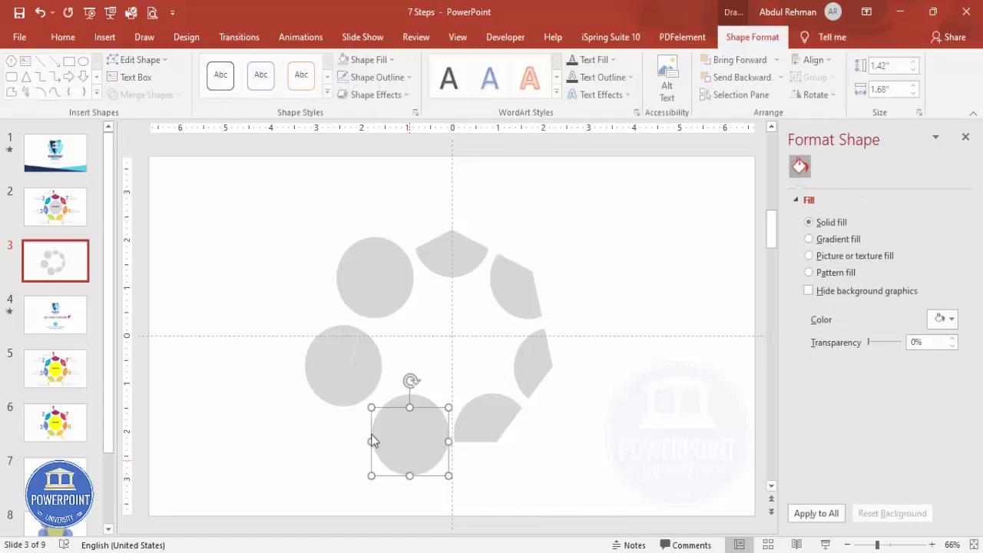
{"action": "key", "text": "Delete"}
{"action": "left_click", "coordinate": [340, 375]}
{"action": "key", "text": "Delete"}
{"action": "left_click", "coordinate": [361, 270]}
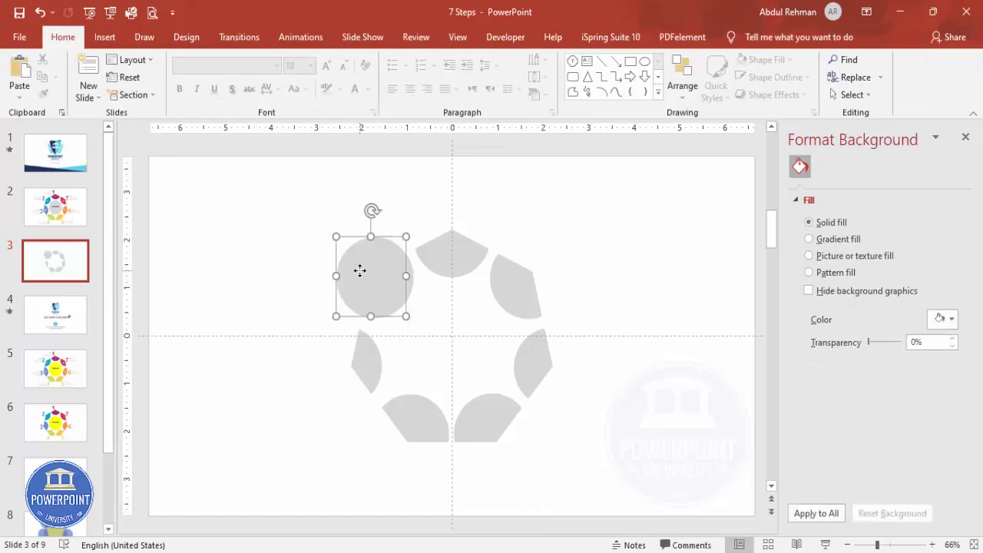
{"action": "key", "text": "Delete"}
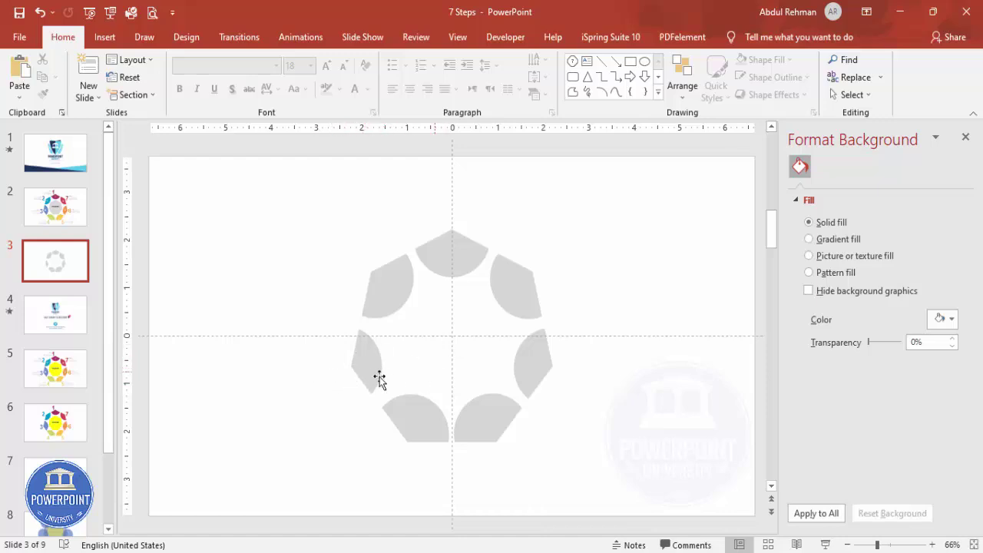
{"action": "left_click", "coordinate": [465, 254]}
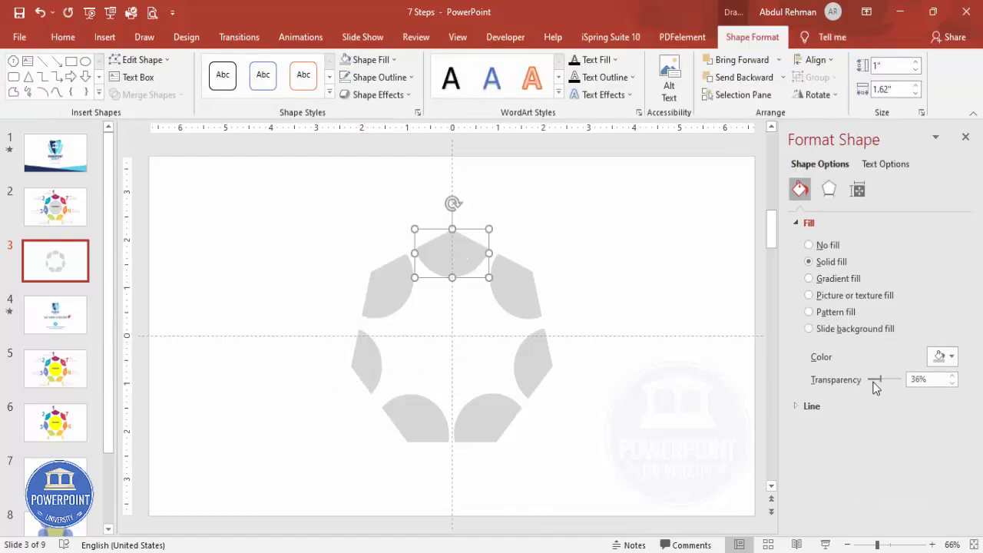
- Fill the top petal blue and set all seven petals to 0% transparency
{"action": "left_click", "coordinate": [944, 357]}
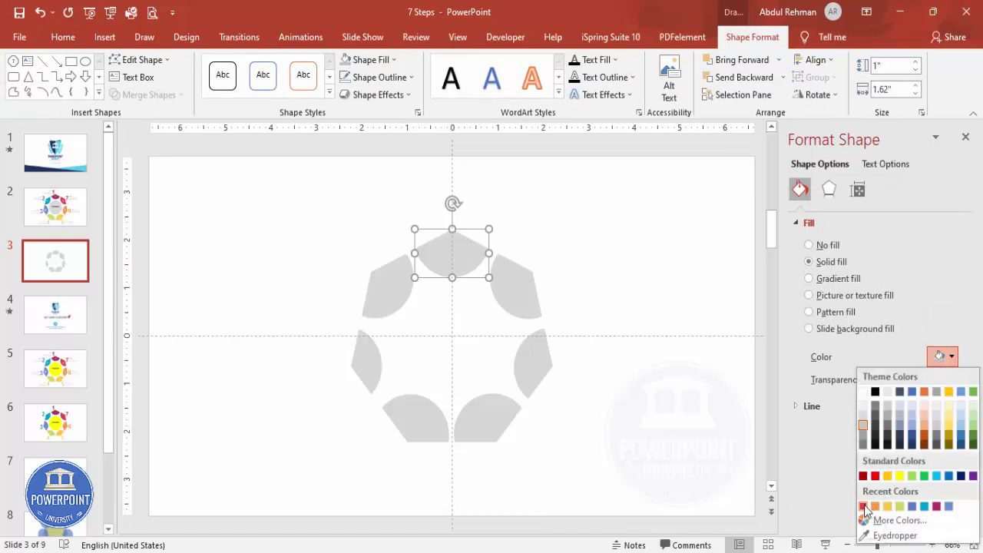
{"action": "left_click", "coordinate": [950, 507]}
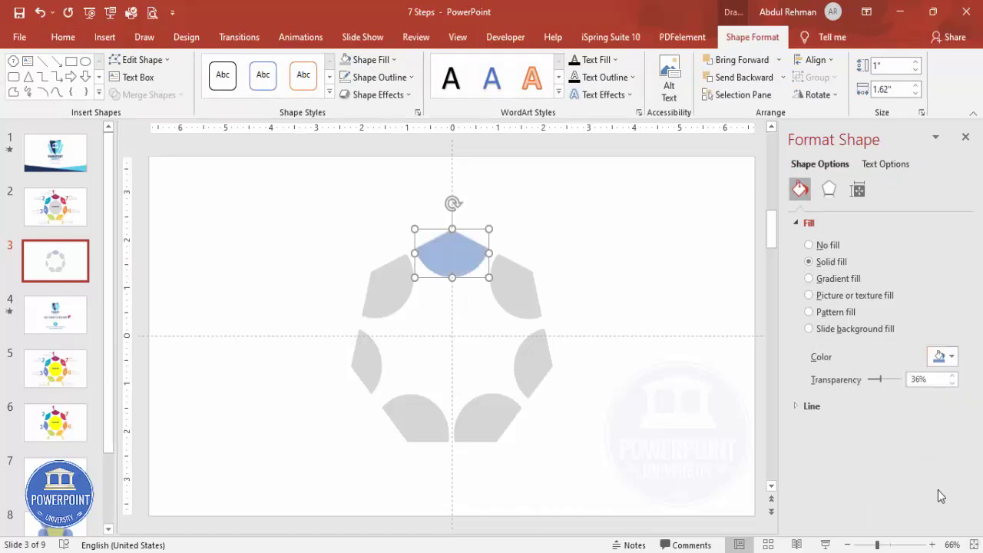
{"action": "left_click_drag", "start_coordinate": [880, 381], "coordinate": [797, 382]}
{"action": "left_click", "coordinate": [529, 292]}
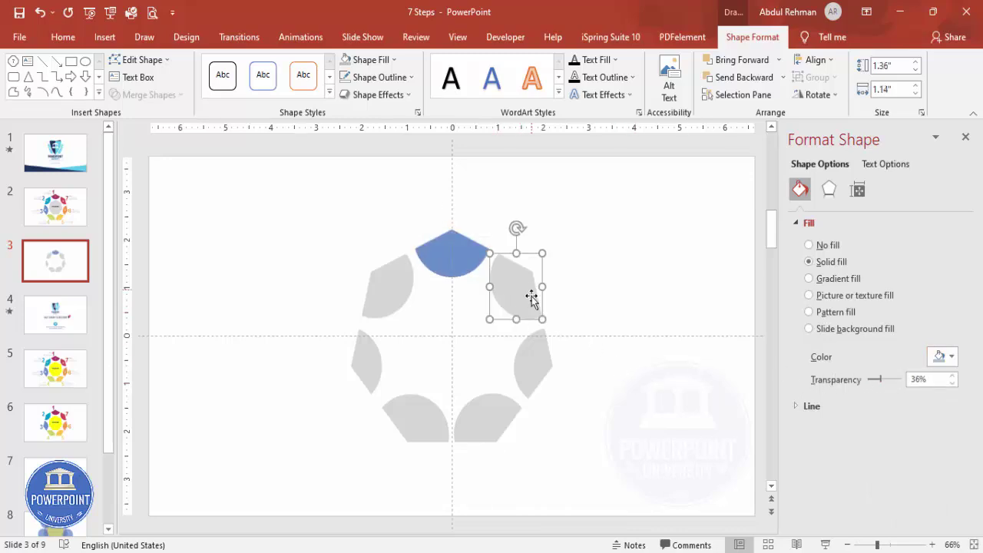
{"action": "left_click", "coordinate": [520, 375], "text": "shift"}
{"action": "left_click", "coordinate": [480, 426], "text": "shift"}
{"action": "left_click", "coordinate": [415, 426], "text": "shift"}
{"action": "left_click", "coordinate": [369, 359], "text": "shift"}
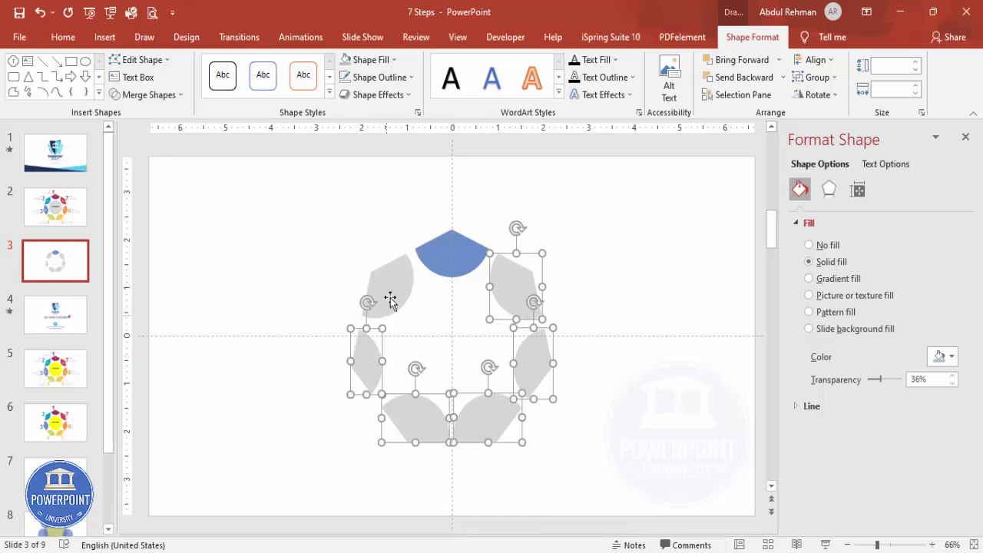
{"action": "left_click", "coordinate": [388, 300], "text": "shift"}
{"action": "left_click_drag", "start_coordinate": [878, 380], "coordinate": [781, 380]}
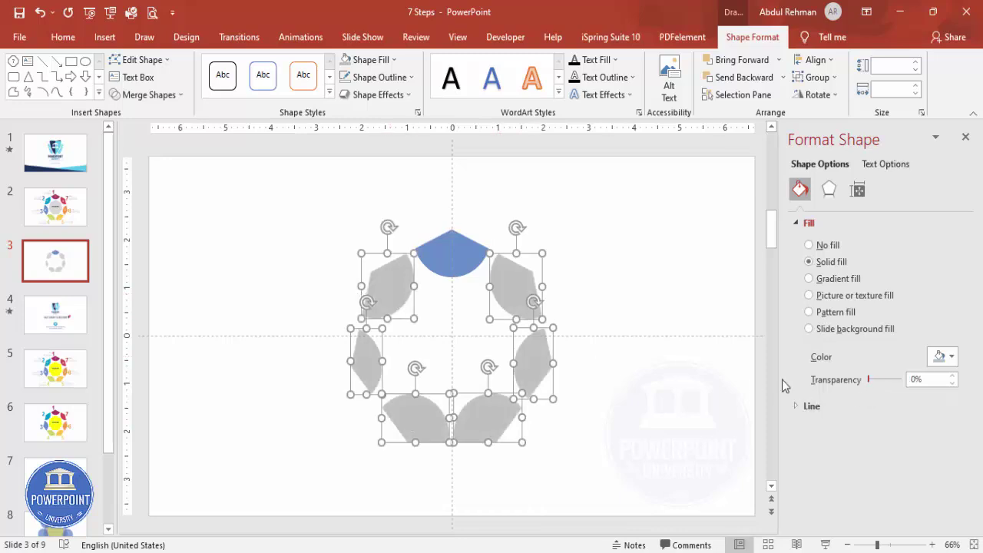
{"action": "left_click", "coordinate": [628, 290]}
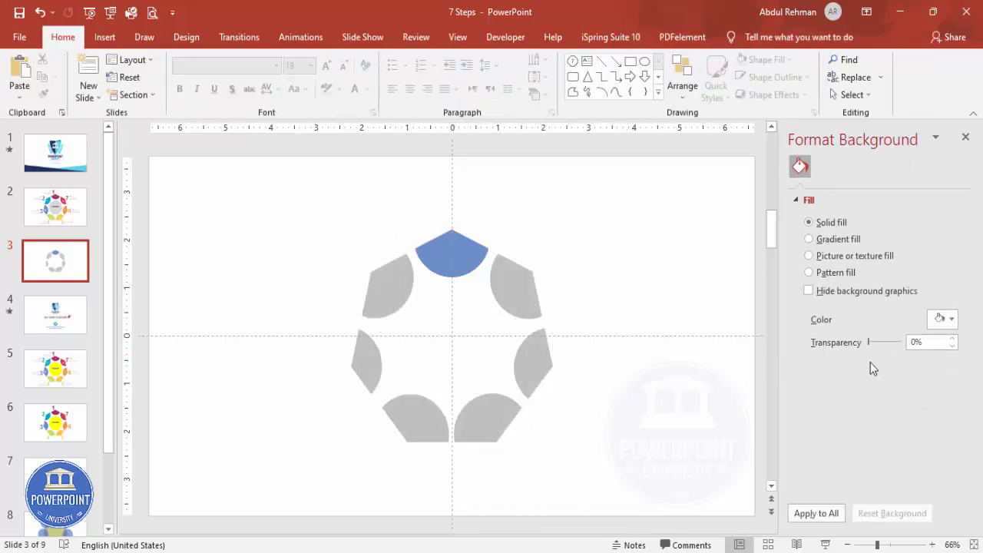
- Colour the upper-right petal magenta, the right petal cyan and the bottom-right petal blue
{"action": "left_click", "coordinate": [525, 283]}
{"action": "left_click", "coordinate": [941, 355]}
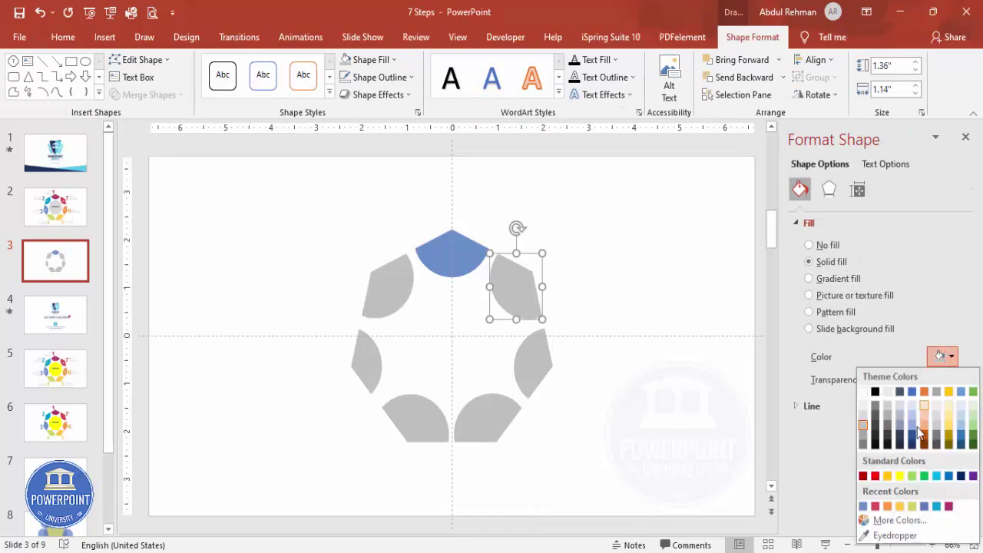
{"action": "left_click", "coordinate": [949, 506]}
{"action": "left_click", "coordinate": [537, 364]}
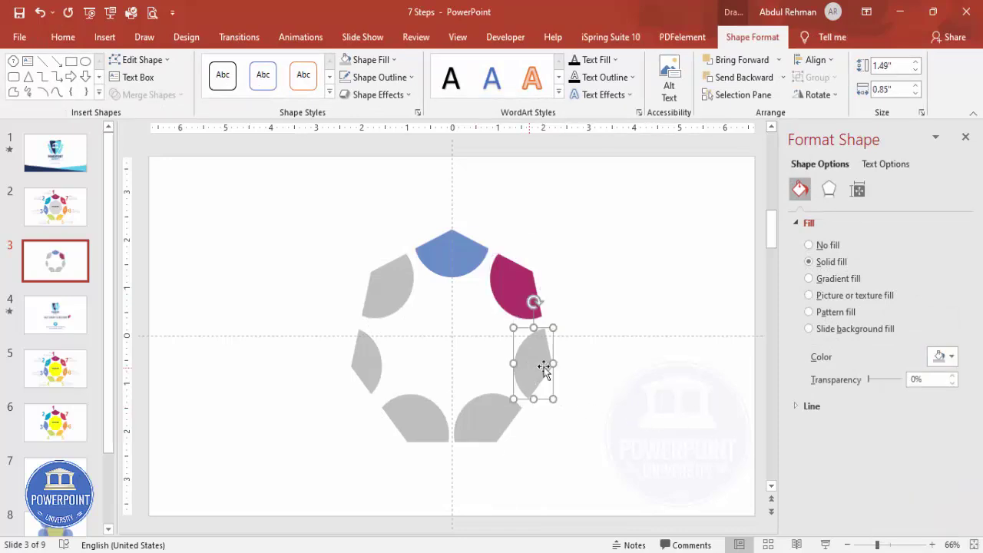
{"action": "left_click", "coordinate": [944, 355]}
{"action": "left_click", "coordinate": [949, 506]}
{"action": "left_click", "coordinate": [548, 443]}
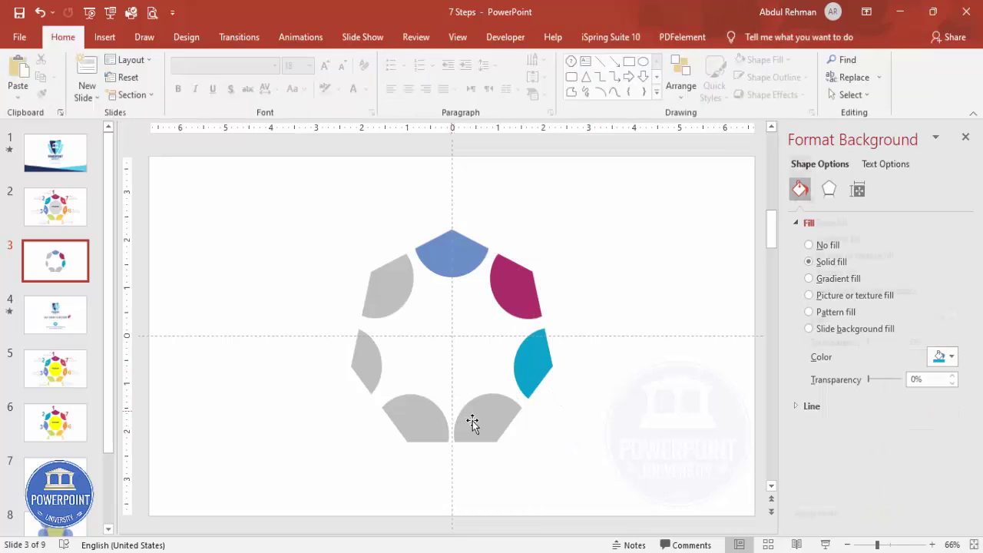
{"action": "left_click", "coordinate": [469, 421]}
{"action": "left_click", "coordinate": [943, 356]}
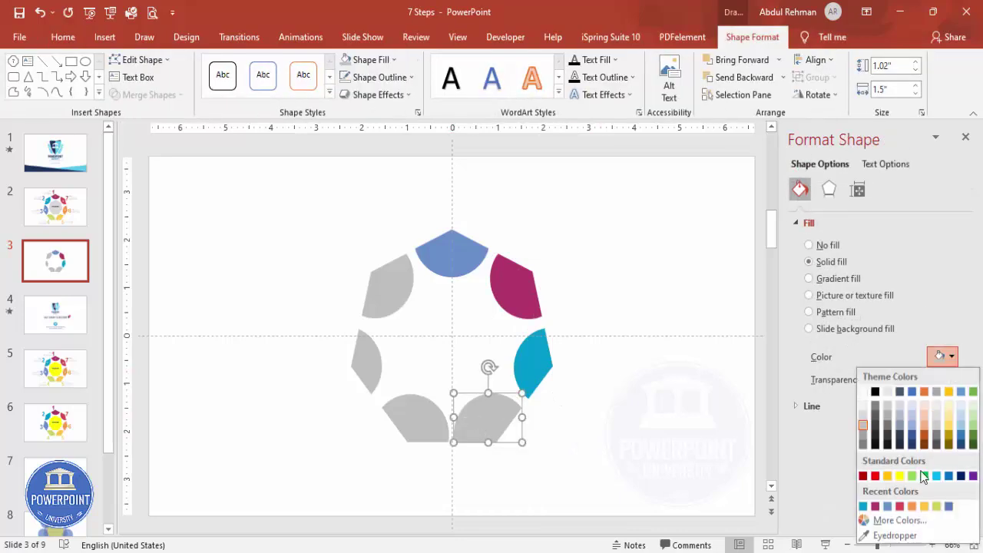
{"action": "left_click", "coordinate": [947, 507]}
- Colour the bottom-left petal yellow-green, the left petal yellow and the upper-left petal orange
{"action": "left_click", "coordinate": [406, 422]}
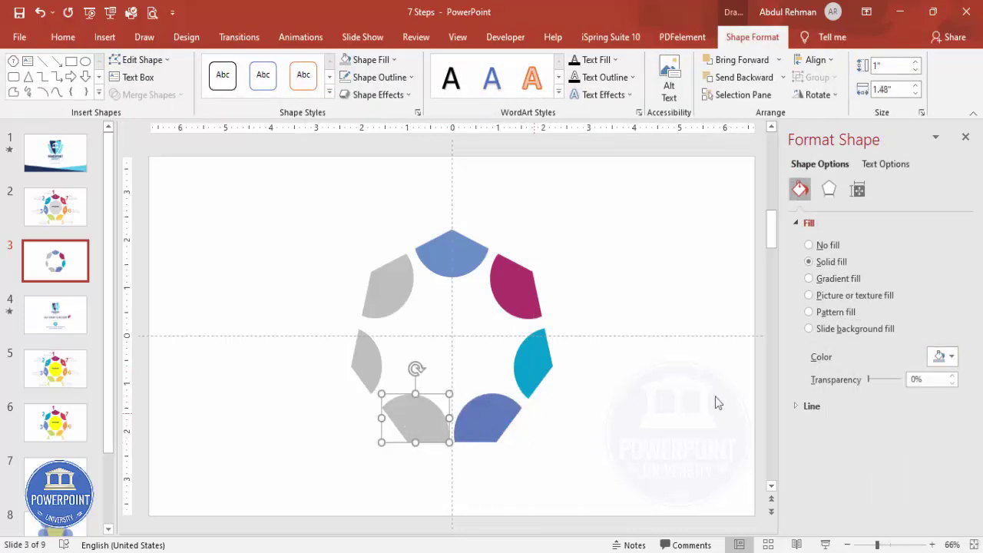
{"action": "left_click", "coordinate": [950, 357]}
{"action": "left_click", "coordinate": [949, 508]}
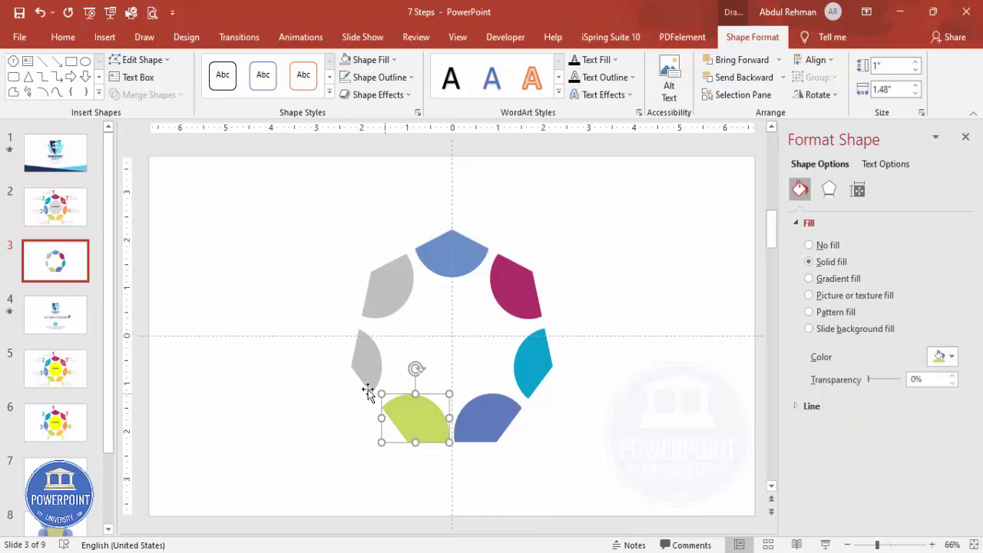
{"action": "left_click", "coordinate": [380, 360]}
{"action": "left_click", "coordinate": [951, 356]}
{"action": "left_click", "coordinate": [944, 508]}
{"action": "left_click", "coordinate": [381, 280]}
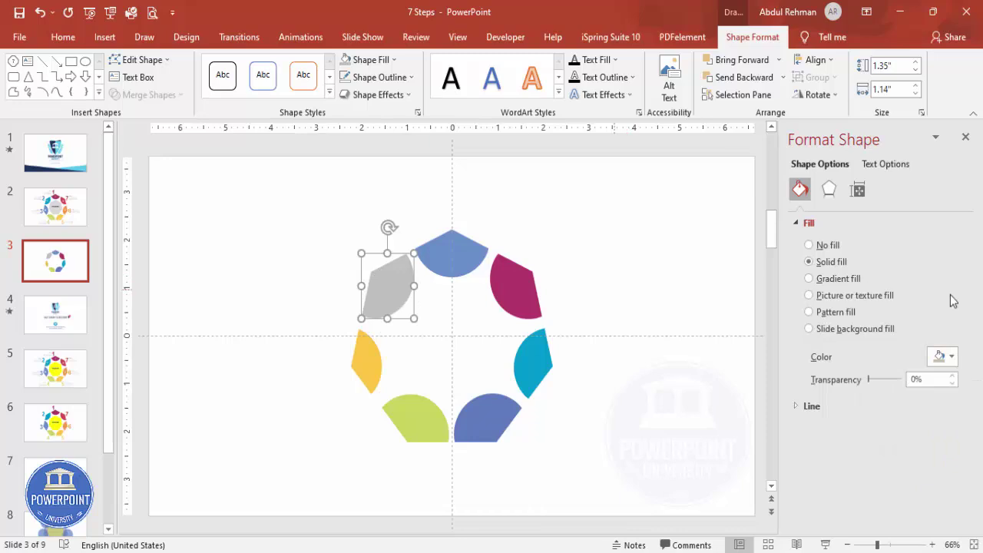
{"action": "left_click", "coordinate": [950, 357]}
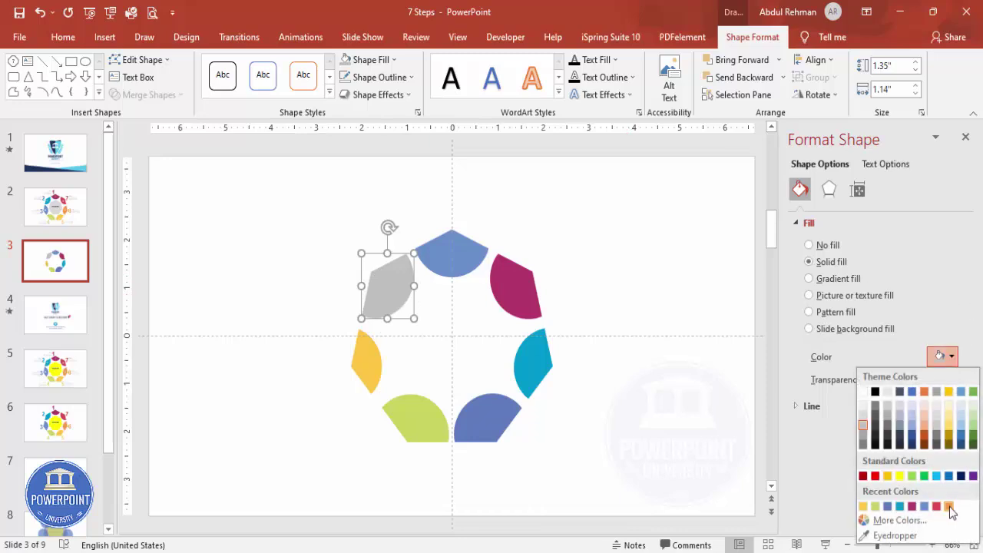
{"action": "left_click", "coordinate": [948, 507]}
{"action": "left_click", "coordinate": [611, 181]}
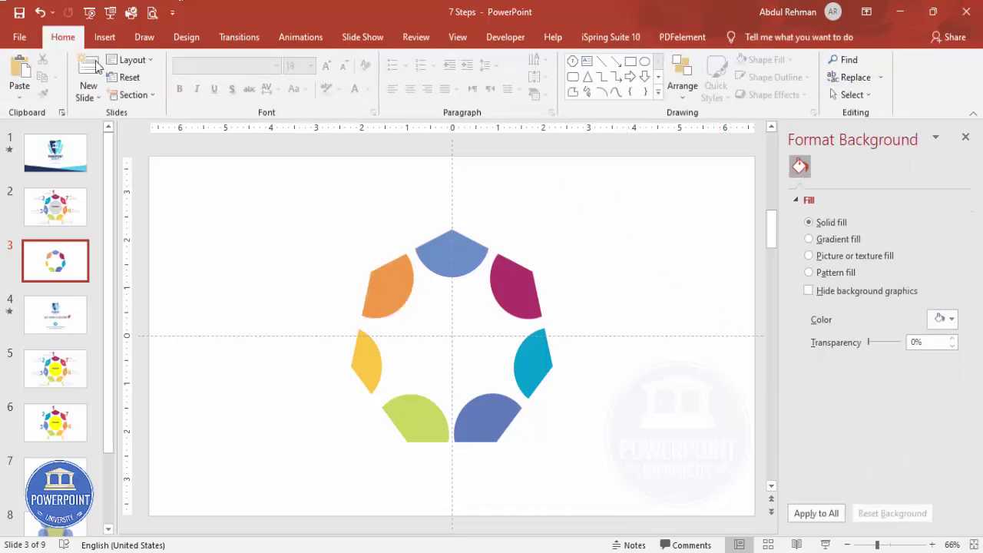
{"action": "left_click_drag", "start_coordinate": [321, 238], "coordinate": [438, 415]}
{"action": "left_click", "coordinate": [450, 344]}
{"action": "left_click", "coordinate": [108, 37]}
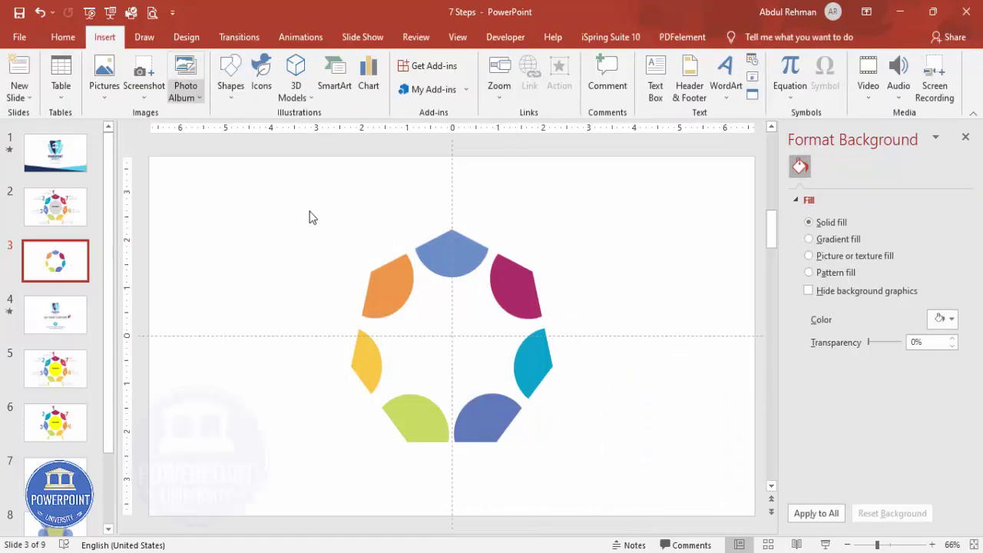
- Draw a heptagon centred inside the petal ring with a light grey fill and no outline
{"action": "left_click", "coordinate": [232, 91]}
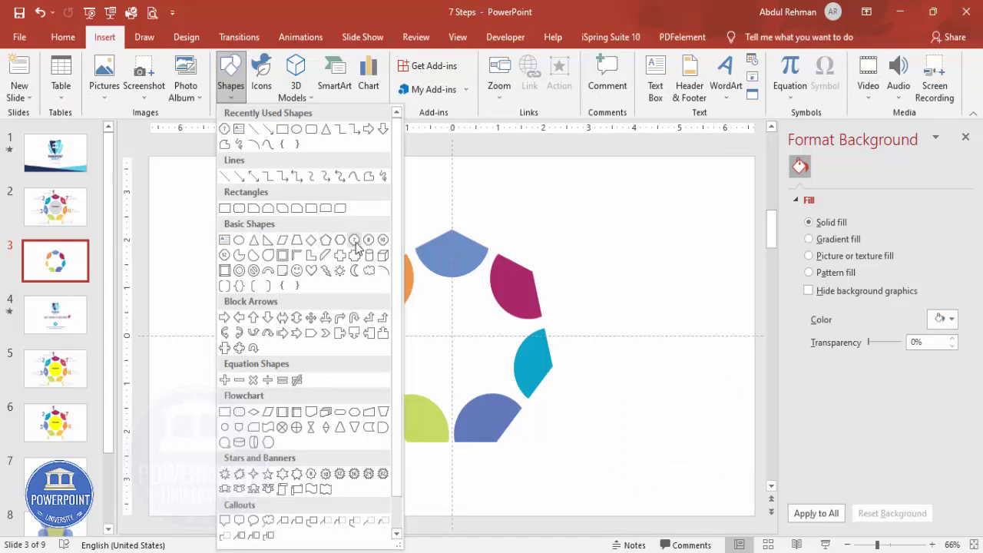
{"action": "left_click", "coordinate": [356, 245]}
{"action": "left_click_drag", "start_coordinate": [426, 301], "coordinate": [518, 399]}
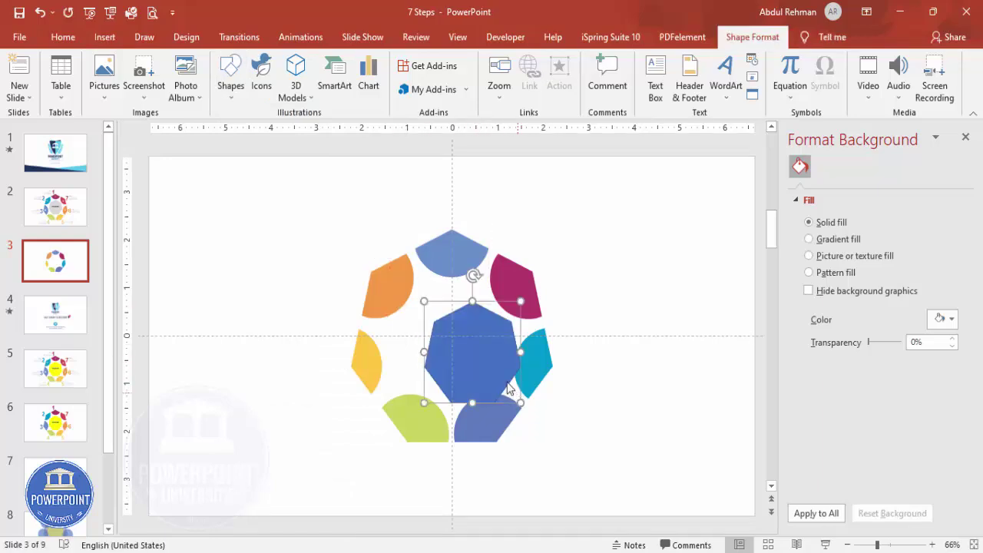
{"action": "left_click_drag", "start_coordinate": [475, 361], "coordinate": [466, 351]}
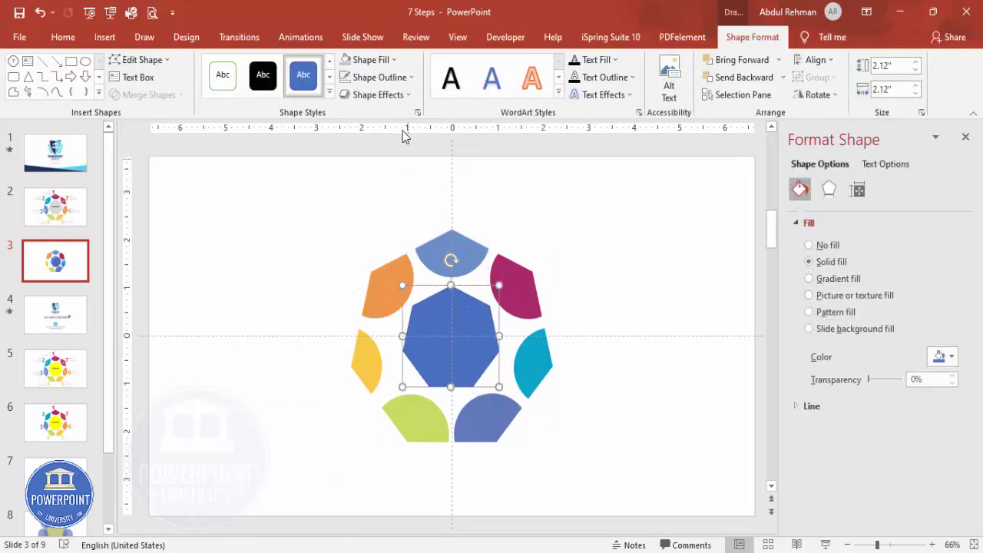
{"action": "left_click", "coordinate": [408, 94]}
{"action": "left_click", "coordinate": [407, 77]}
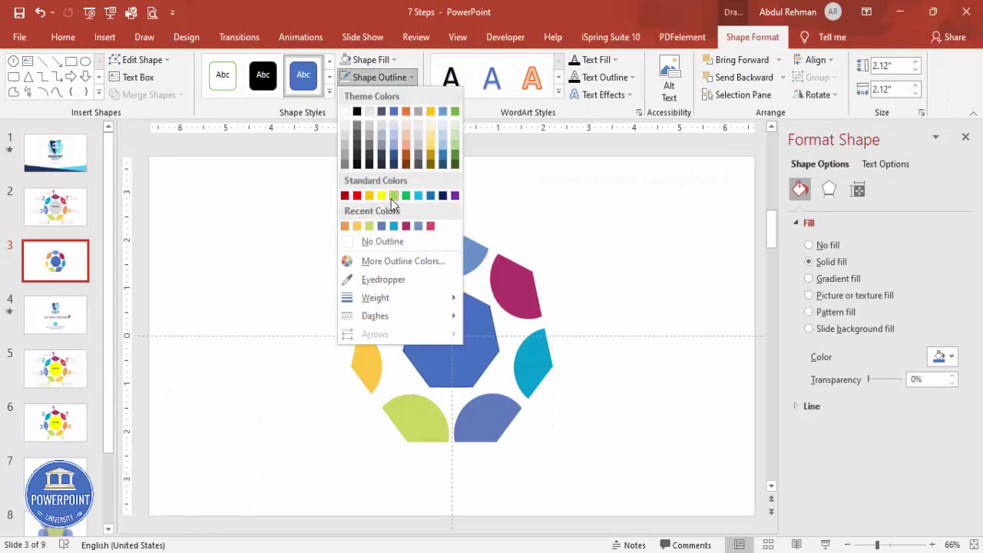
{"action": "left_click", "coordinate": [383, 241]}
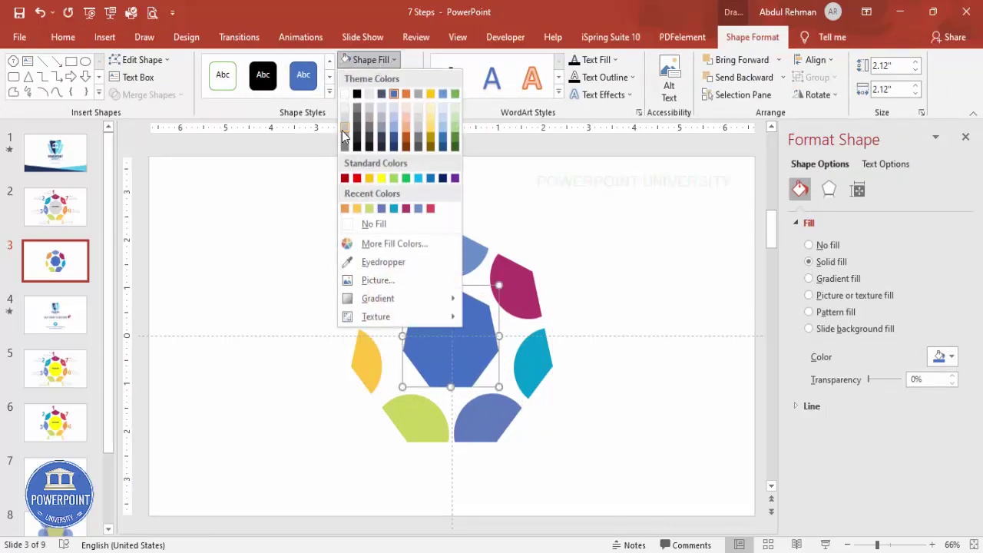
{"action": "left_click", "coordinate": [345, 132]}
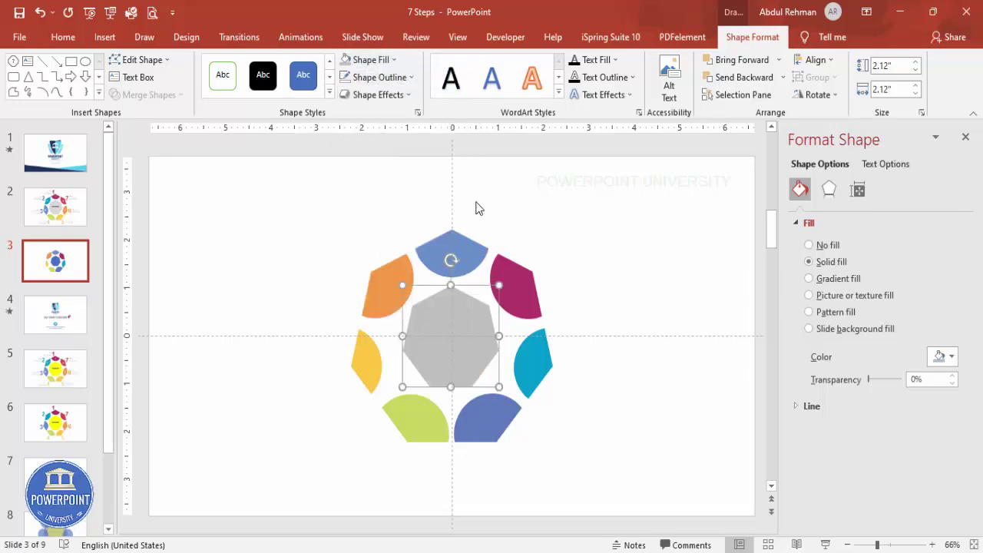
{"action": "left_click", "coordinate": [621, 259]}
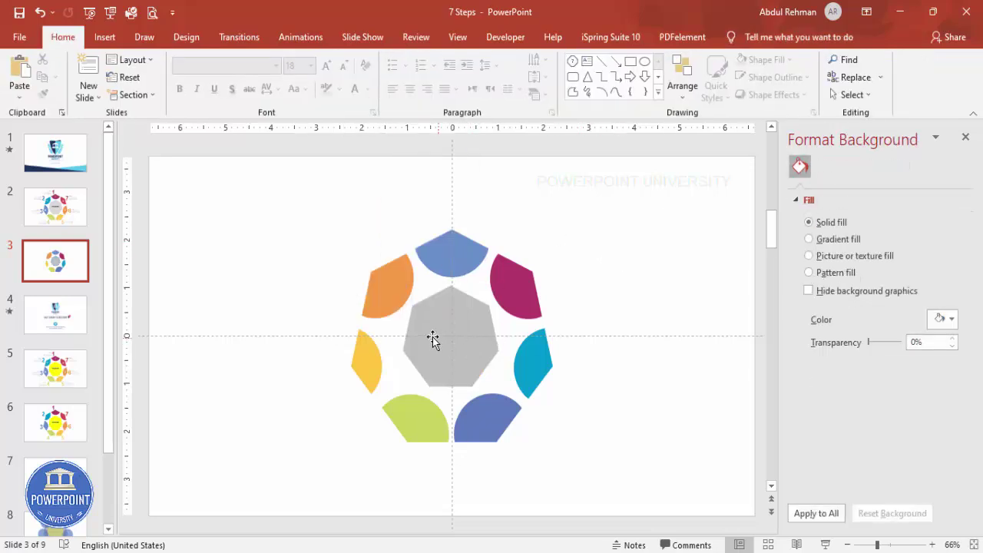
{"action": "left_click", "coordinate": [104, 37]}
- Add a centred, bold, 20 pt 'TITLE HERE' text box inside the grey heptagon
{"action": "left_click", "coordinate": [655, 80]}
{"action": "left_click_drag", "start_coordinate": [425, 317], "coordinate": [482, 347]}
{"action": "type", "text": "TITLE HERE"}
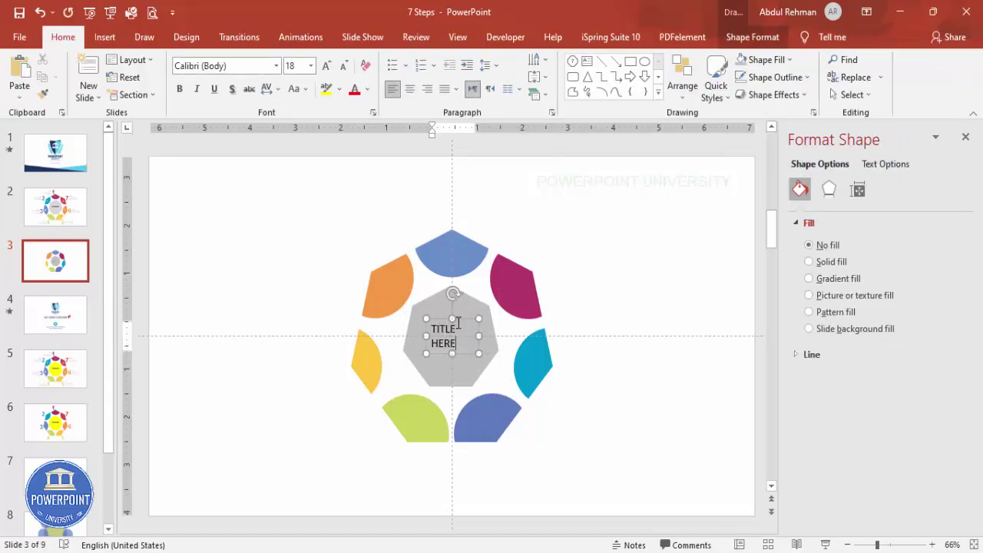
{"action": "left_click", "coordinate": [468, 318]}
{"action": "left_click", "coordinate": [410, 90]}
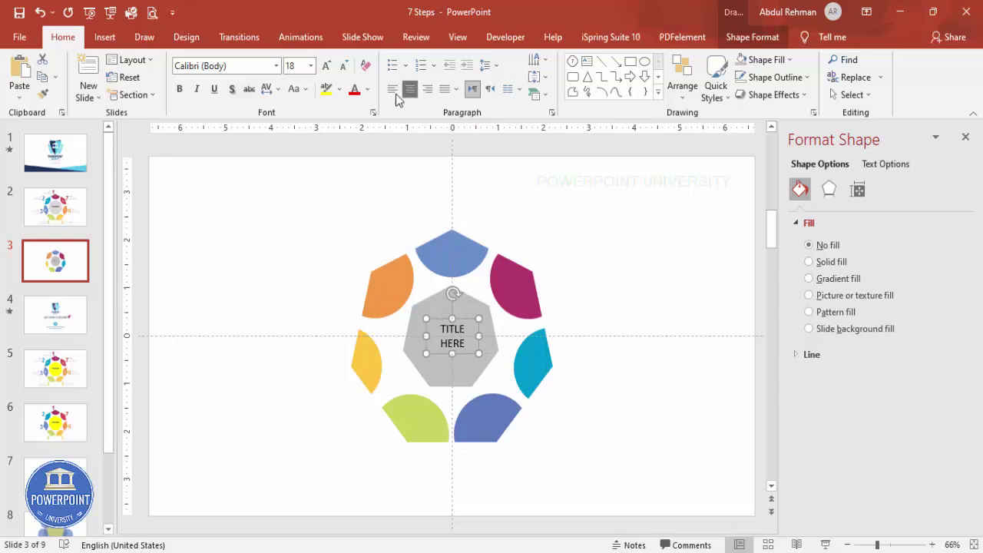
{"action": "left_click", "coordinate": [181, 89]}
{"action": "left_click", "coordinate": [326, 66]}
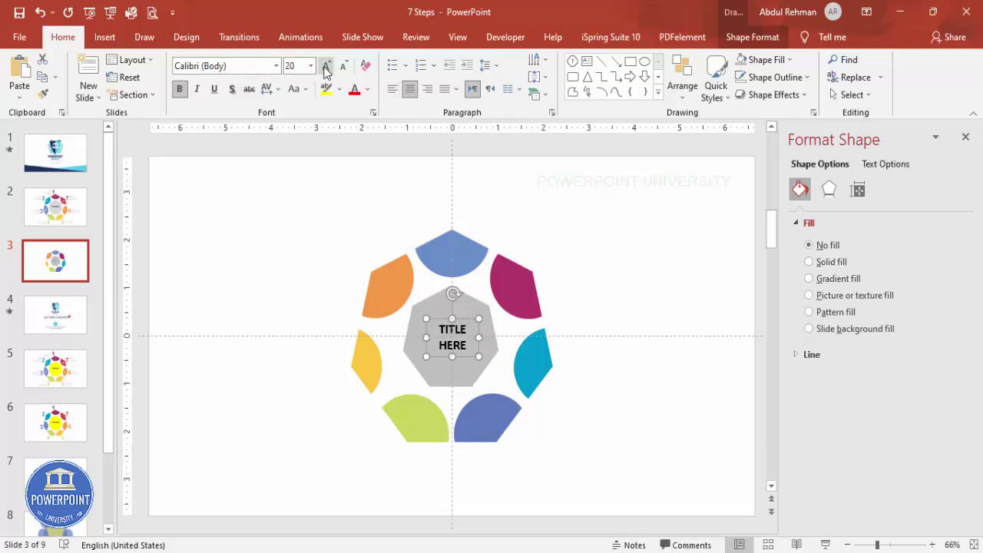
{"action": "left_click", "coordinate": [500, 241]}
{"action": "left_click", "coordinate": [104, 37]}
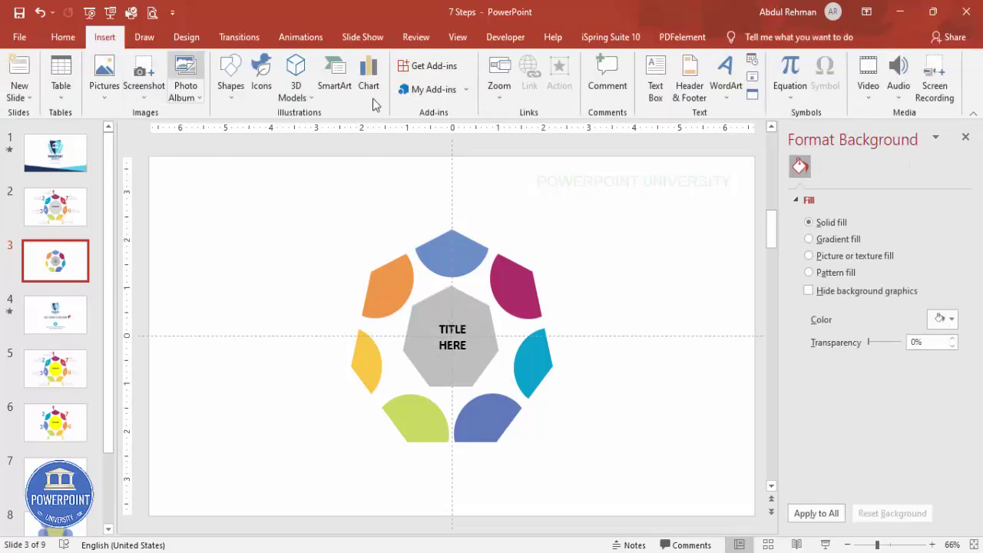
{"action": "left_click", "coordinate": [658, 68]}
- Create a text box with the number 1 in bold Arial and enlarge it
{"action": "left_click_drag", "start_coordinate": [558, 191], "coordinate": [583, 227]}
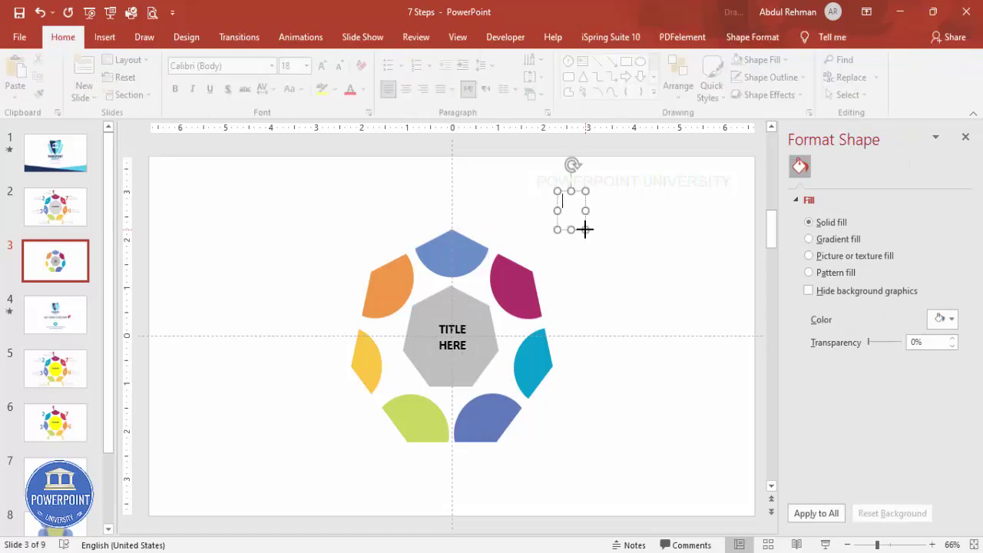
{"action": "type", "text": "1"}
{"action": "left_click", "coordinate": [578, 192]}
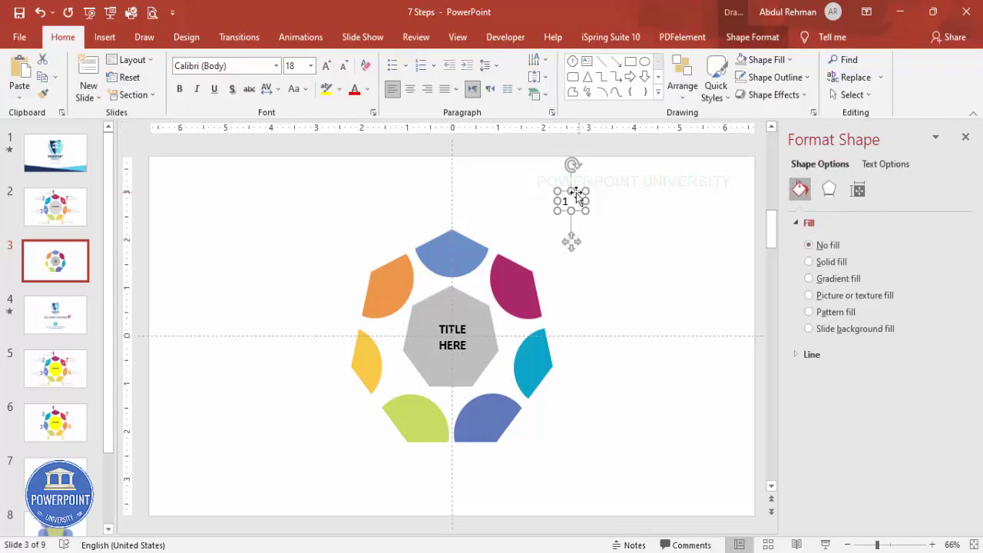
{"action": "left_click", "coordinate": [231, 68]}
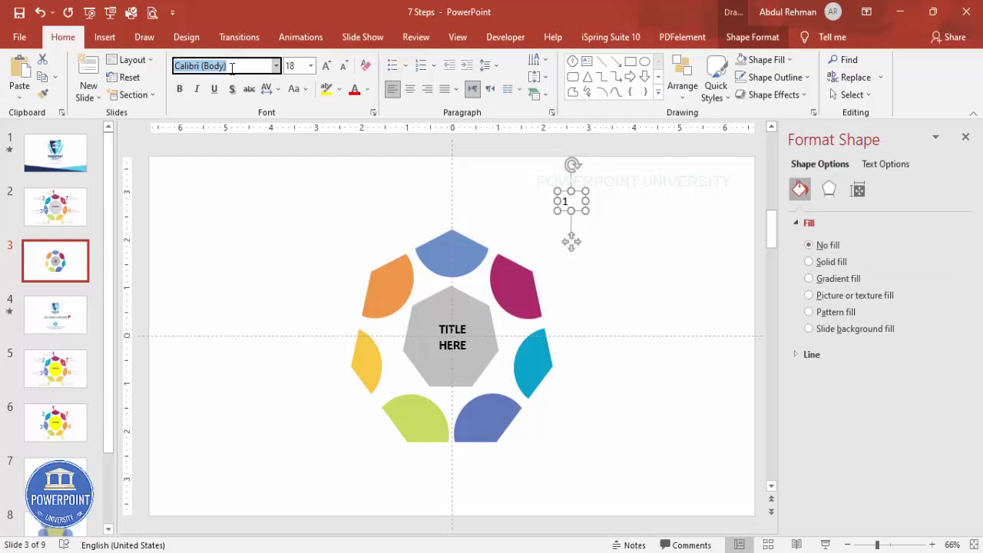
{"action": "type", "text": "Arial"}
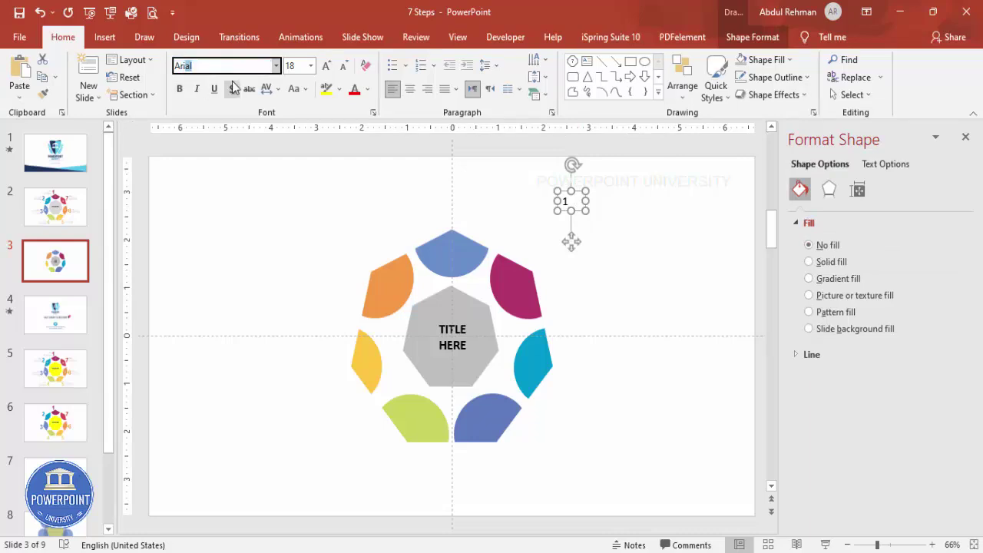
{"action": "key", "text": "Return"}
{"action": "key", "text": "ctrl+b"}
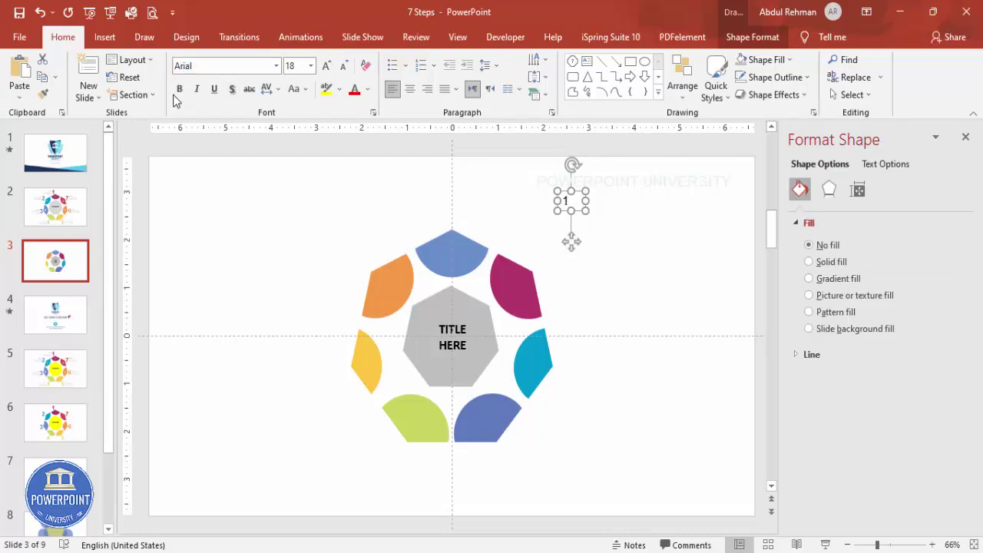
{"action": "left_click", "coordinate": [324, 68]}
{"action": "left_click", "coordinate": [324, 68]}
{"action": "left_click", "coordinate": [324, 68]}
{"action": "left_click", "coordinate": [324, 68]}
{"action": "left_click", "coordinate": [324, 67]}
{"action": "left_click", "coordinate": [324, 67]}
{"action": "left_click", "coordinate": [324, 67]}
{"action": "left_click", "coordinate": [324, 67]}
{"action": "left_click", "coordinate": [324, 67]}
- Move the 1 above the top blue petal at 60 pt and duplicate it
{"action": "left_click_drag", "start_coordinate": [587, 203], "coordinate": [363, 254]}
{"action": "left_click", "coordinate": [324, 66]}
{"action": "key", "text": "ctrl+d"}
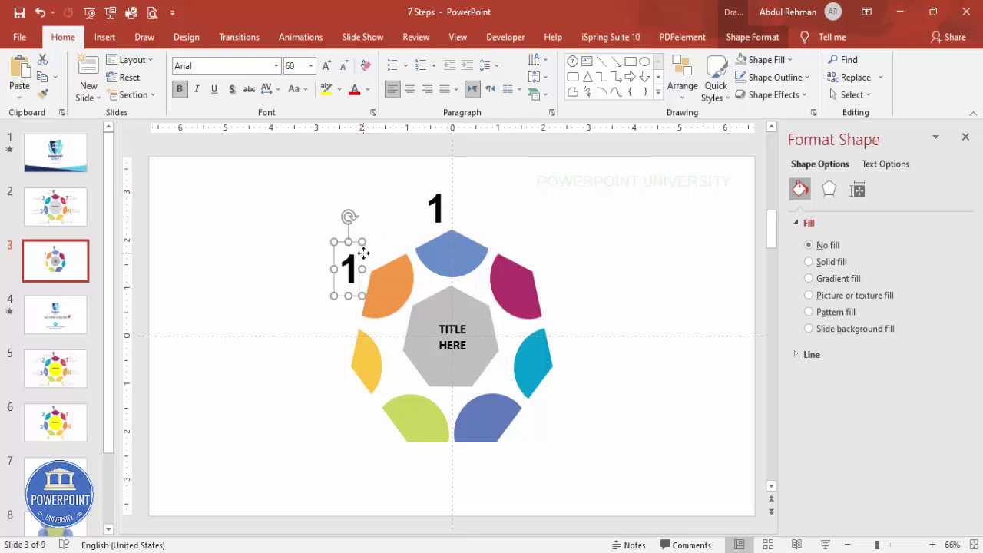
{"action": "key", "text": "ctrl+d"}
- Duplicate the numeral 1 and place copies beside the yellow, green, blue, teal and magenta petals
{"action": "left_click_drag", "start_coordinate": [307, 344], "coordinate": [346, 351]}
{"action": "key", "text": "ctrl+d"}
{"action": "left_click_drag", "start_coordinate": [326, 444], "coordinate": [399, 440]}
{"action": "key", "text": "ctrl+d"}
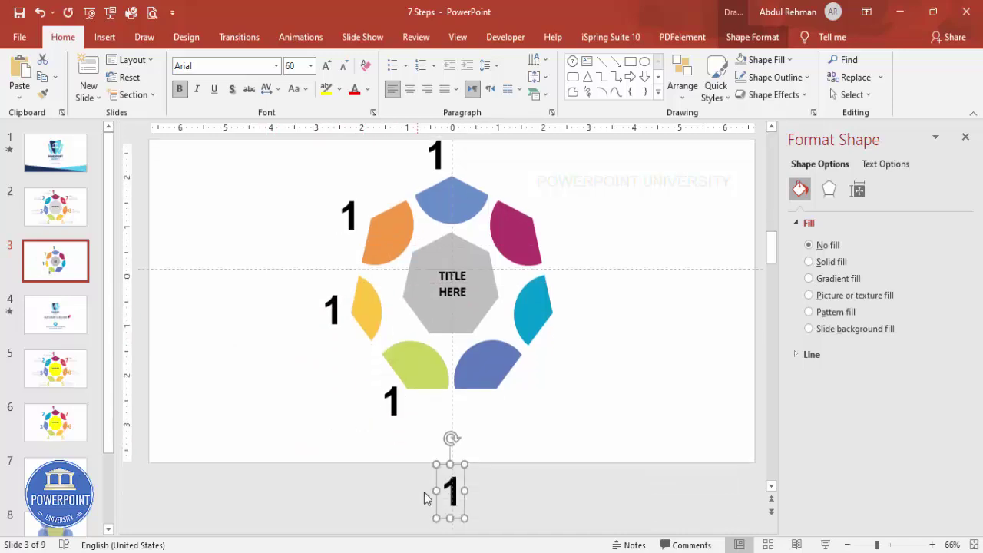
{"action": "left_click_drag", "start_coordinate": [468, 470], "coordinate": [528, 379]}
{"action": "key", "text": "ctrl+d"}
{"action": "left_click_drag", "start_coordinate": [652, 444], "coordinate": [582, 350]}
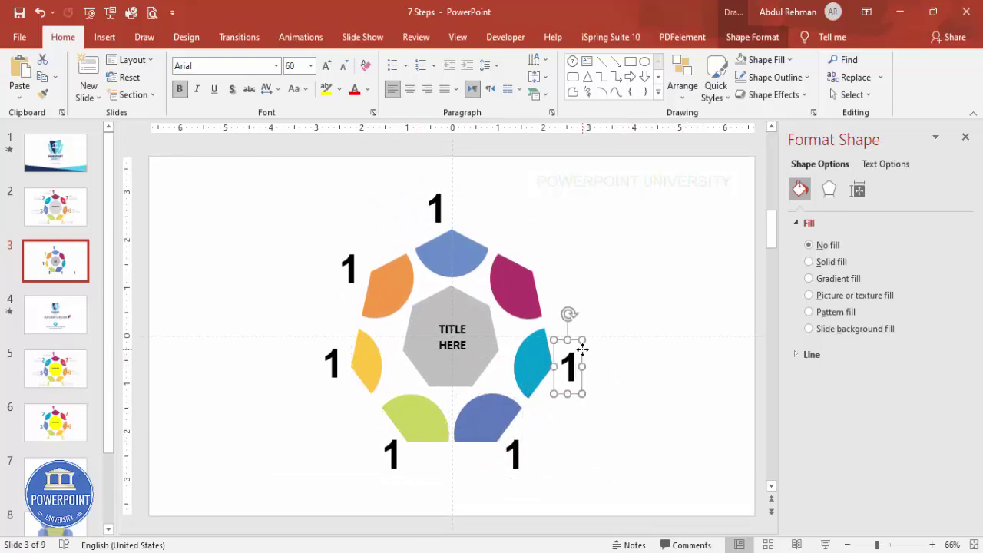
{"action": "key", "text": "ctrl+d"}
{"action": "left_click_drag", "start_coordinate": [640, 277], "coordinate": [562, 259]}
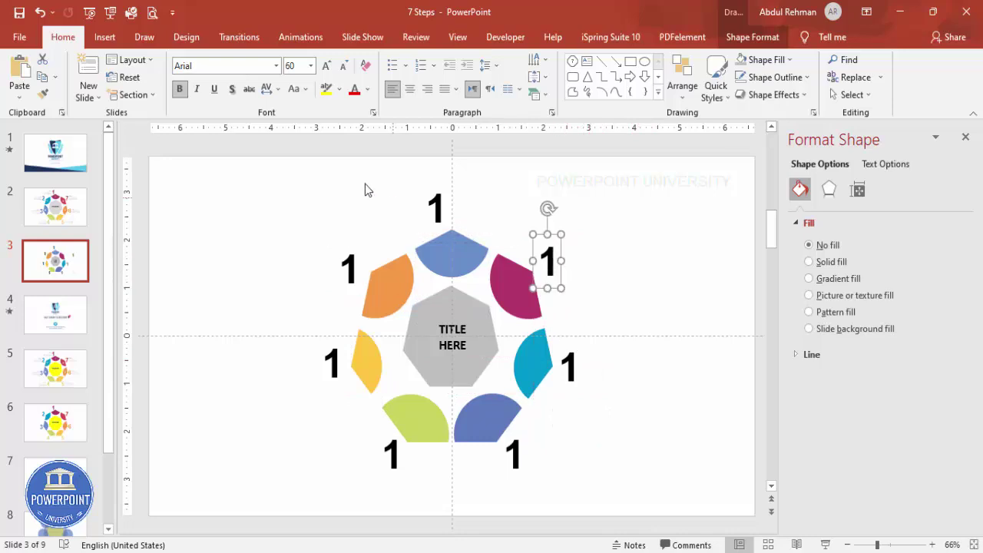
- Change the numbers beside the orange, yellow and green petals to 2, 3 and 4
{"action": "left_click", "coordinate": [426, 208]}
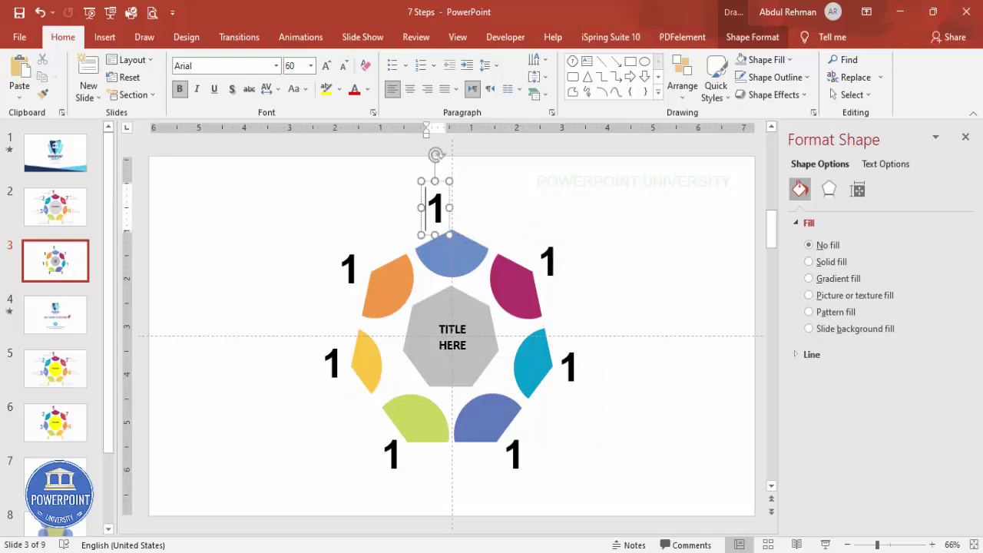
{"action": "left_click", "coordinate": [357, 261]}
{"action": "key", "text": "BackSpace"}
{"action": "type", "text": "2"}
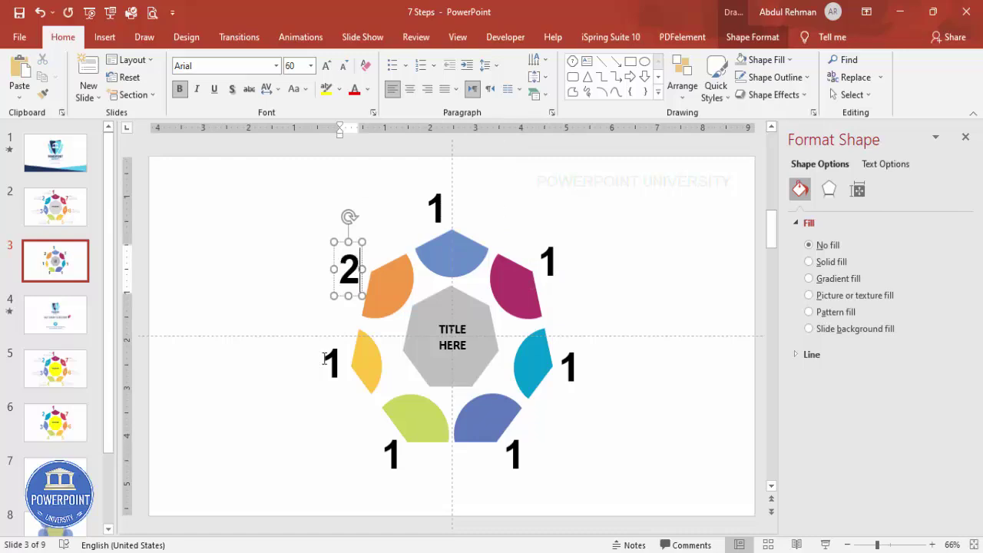
{"action": "left_click", "coordinate": [336, 353]}
{"action": "key", "text": "BackSpace"}
{"action": "type", "text": "3"}
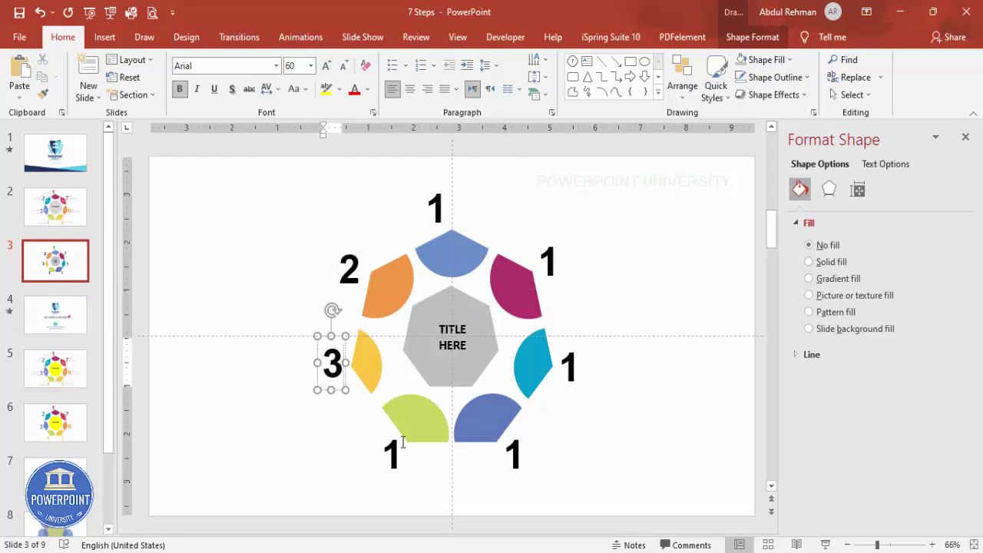
{"action": "left_click", "coordinate": [400, 443]}
{"action": "key", "text": "BackSpace"}
{"action": "type", "text": "4"}
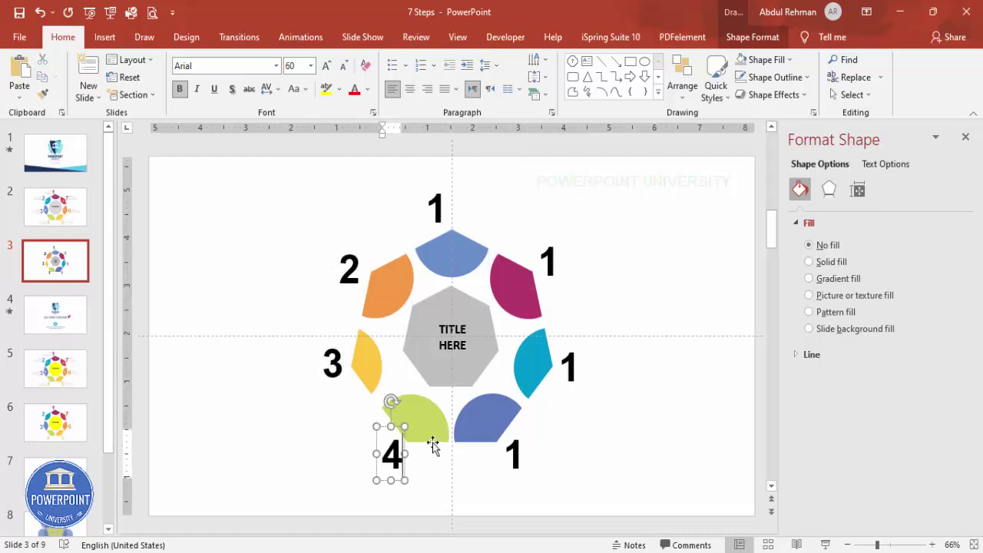
- Change the numbers beside the blue, teal and magenta petals to 5, 6 and 7
{"action": "left_click", "coordinate": [509, 454]}
{"action": "type", "text": "5"}
{"action": "left_click", "coordinate": [567, 369]}
{"action": "type", "text": "6"}
{"action": "left_click", "coordinate": [553, 264]}
{"action": "key", "text": "BackSpace"}
{"action": "type", "text": "7"}
{"action": "left_click", "coordinate": [499, 199]}
{"action": "left_click", "coordinate": [105, 37]}
{"action": "left_click", "coordinate": [655, 77]}
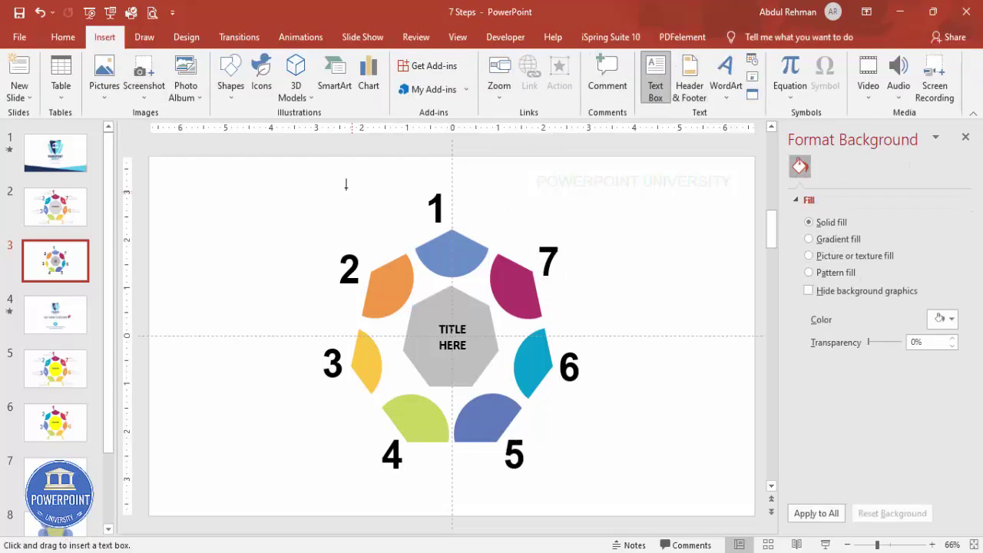
- Add a right-aligned, bold, 20 pt 'TITLE' text box left of numeral 1
{"action": "left_click_drag", "start_coordinate": [346, 188], "coordinate": [396, 204]}
{"action": "type", "text": "TIT"}
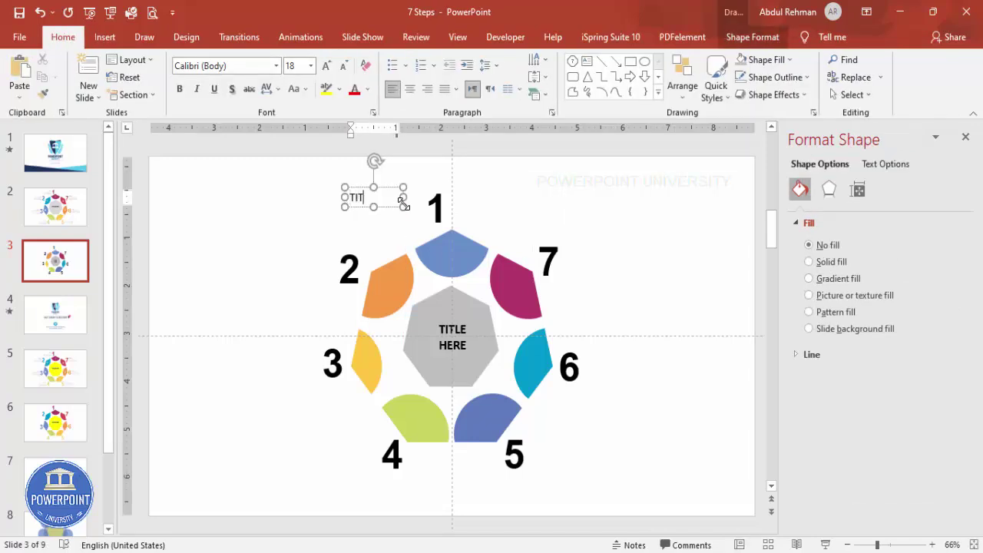
{"action": "type", "text": "LE HERE"}
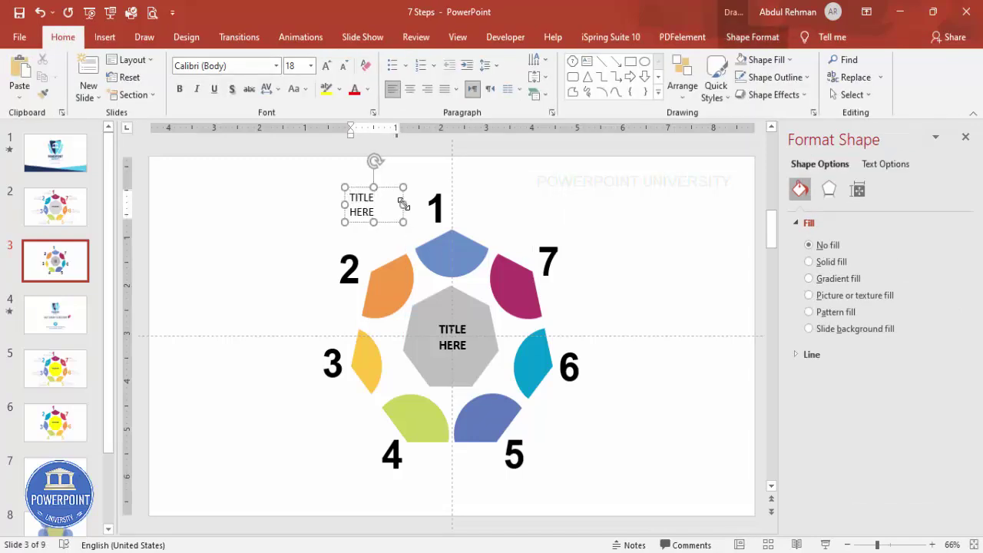
{"action": "double_click", "coordinate": [361, 211]}
{"action": "key", "text": "BackSpace"}
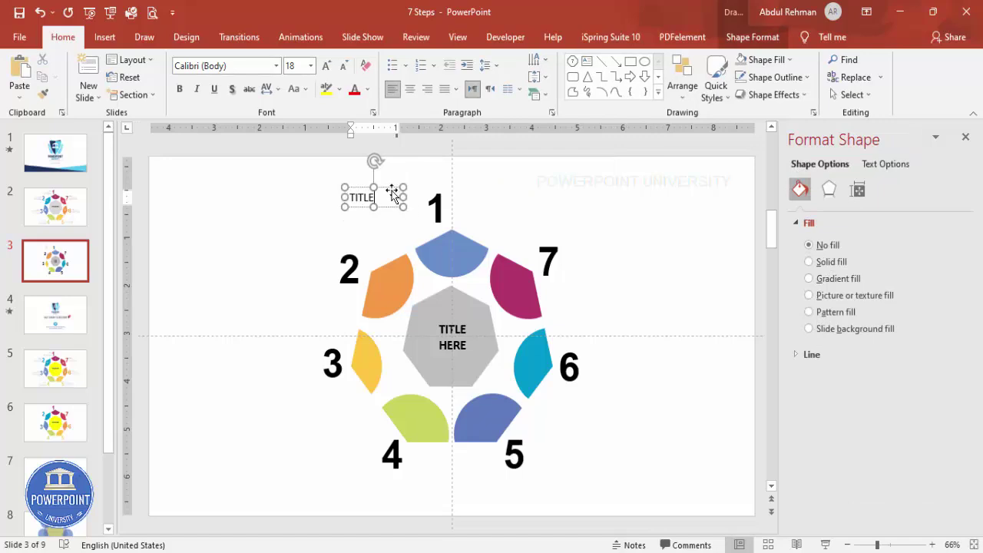
{"action": "left_click", "coordinate": [393, 194]}
{"action": "left_click", "coordinate": [427, 89]}
{"action": "left_click", "coordinate": [181, 90]}
{"action": "left_click", "coordinate": [326, 65]}
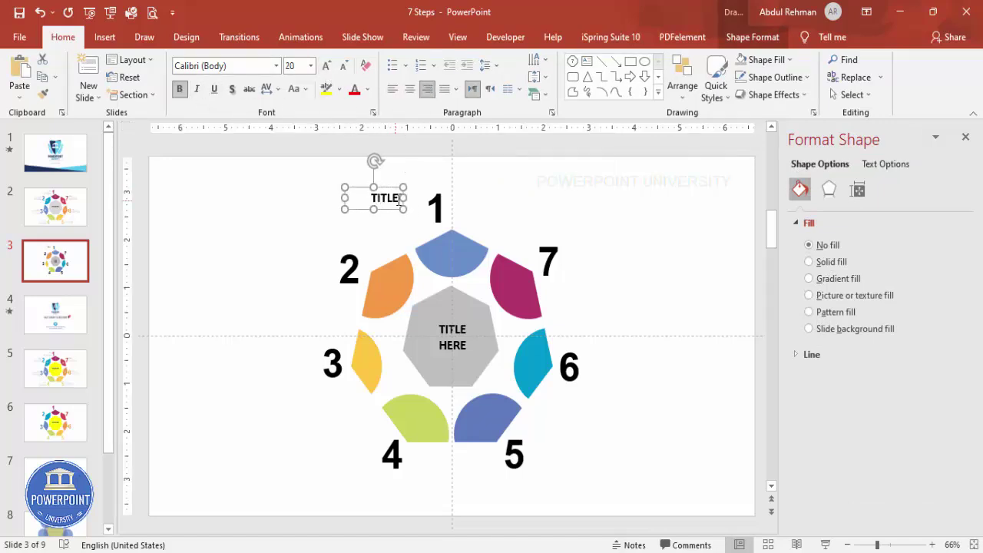
{"action": "left_click_drag", "start_coordinate": [388, 190], "coordinate": [399, 191]}
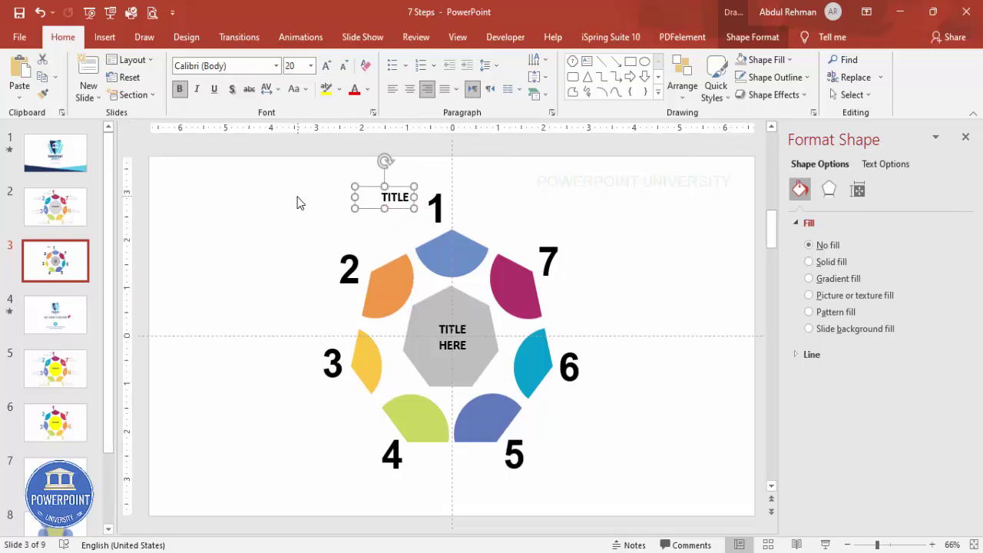
{"action": "key", "text": "Escape"}
- Add a right-aligned, grey, 14 pt 'Add detail text here' caption beneath TITLE
{"action": "left_click", "coordinate": [104, 36]}
{"action": "left_click", "coordinate": [655, 77]}
{"action": "left_click_drag", "start_coordinate": [609, 183], "coordinate": [686, 220]}
{"action": "type", "text": "Add"}
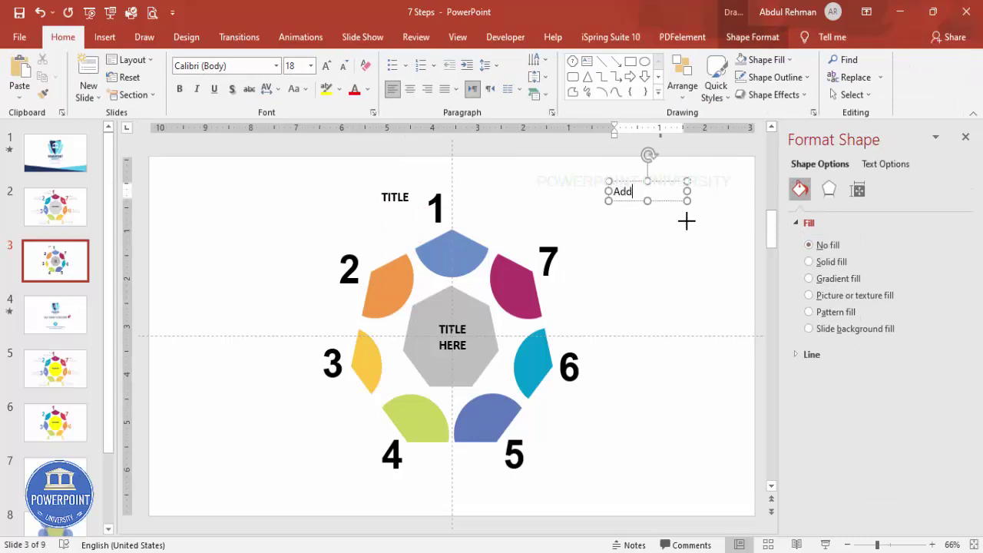
{"action": "type", "text": " detail text here"}
{"action": "left_click", "coordinate": [667, 178]}
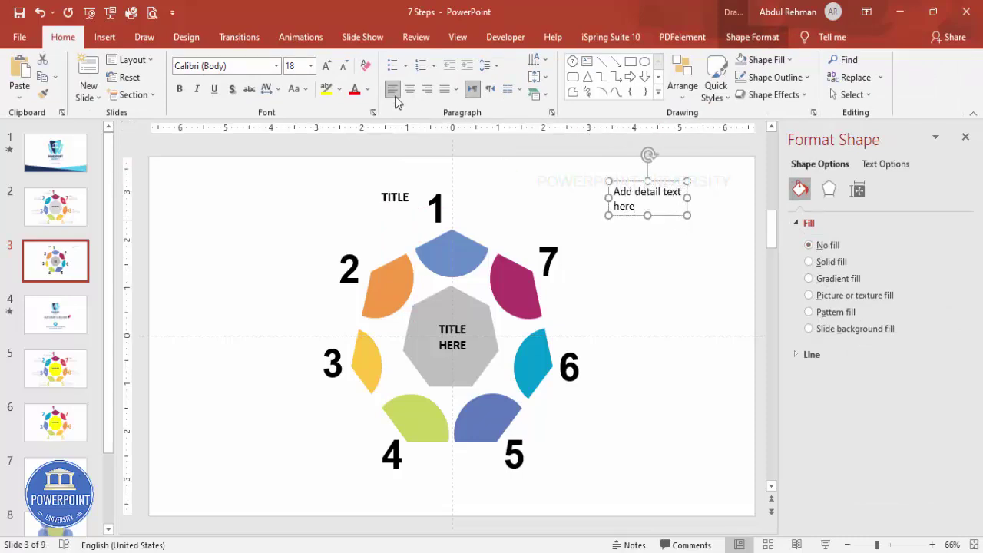
{"action": "left_click", "coordinate": [426, 89]}
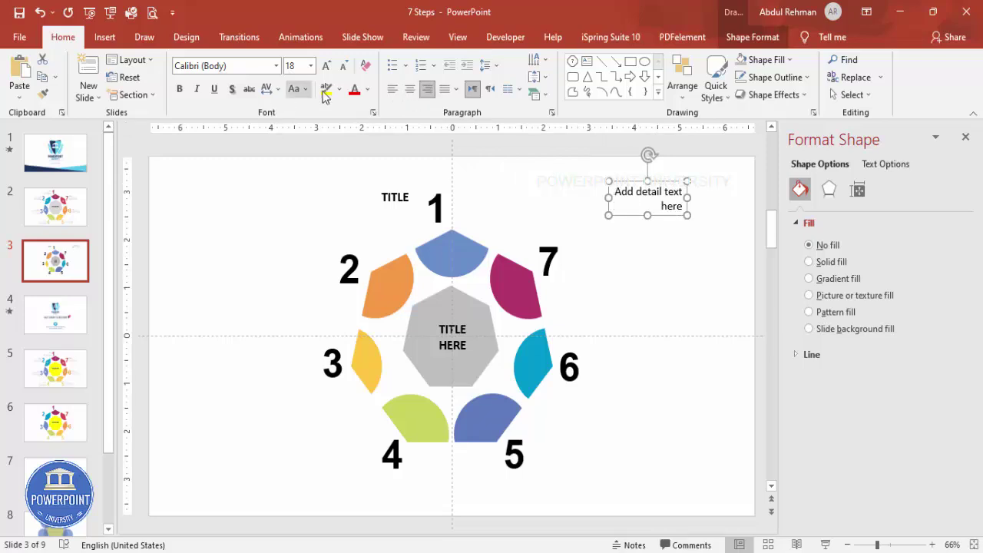
{"action": "left_click", "coordinate": [367, 89]}
{"action": "left_click", "coordinate": [360, 180]}
{"action": "left_click_drag", "start_coordinate": [681, 185], "coordinate": [360, 204]}
{"action": "left_click", "coordinate": [342, 66]}
{"action": "left_click", "coordinate": [343, 65]}
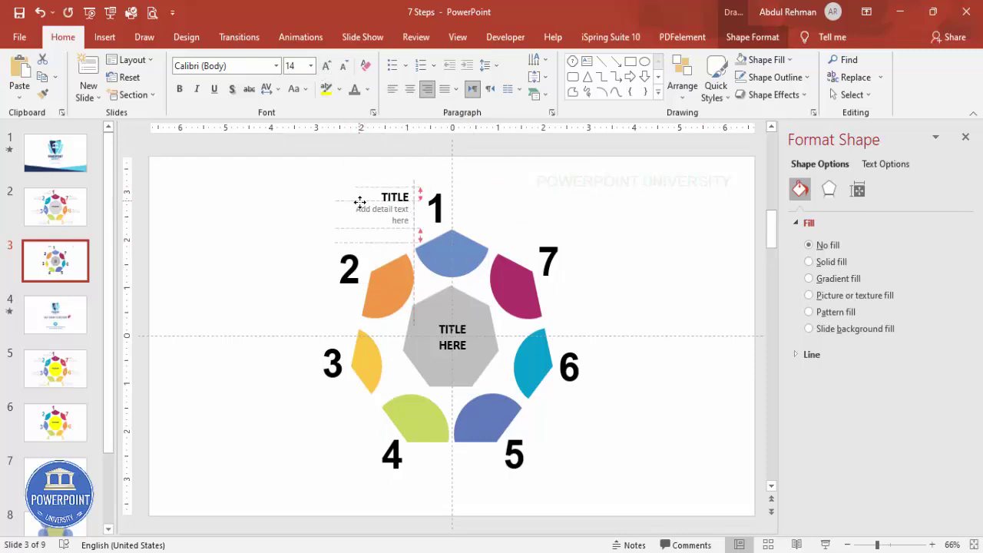
- Duplicate the TITLE and detail pair and move copies beside numbers 2 and 3
{"action": "left_click", "coordinate": [405, 196], "text": "shift"}
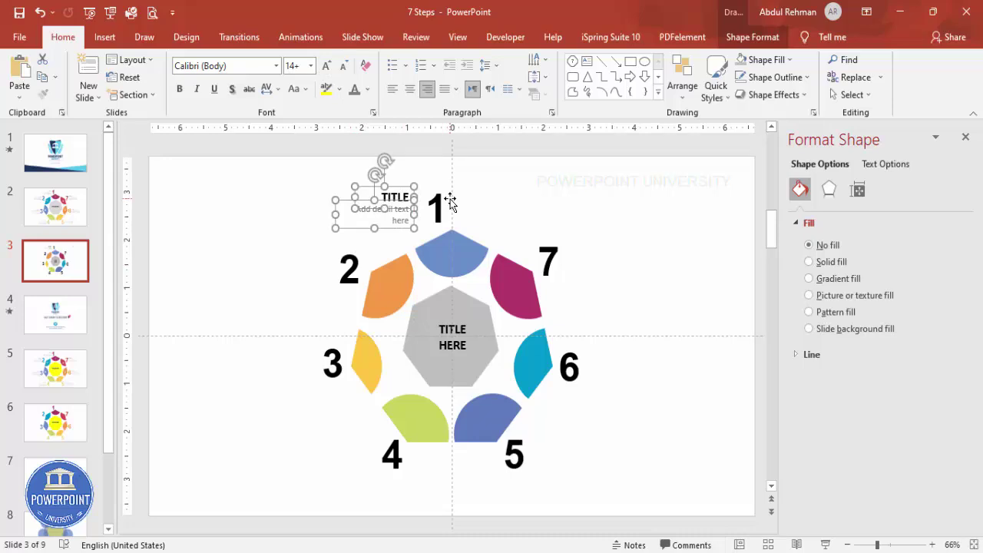
{"action": "key", "text": "ctrl+d"}
{"action": "left_click_drag", "start_coordinate": [406, 241], "coordinate": [252, 361]}
{"action": "left_click_drag", "start_coordinate": [259, 316], "coordinate": [587, 442]}
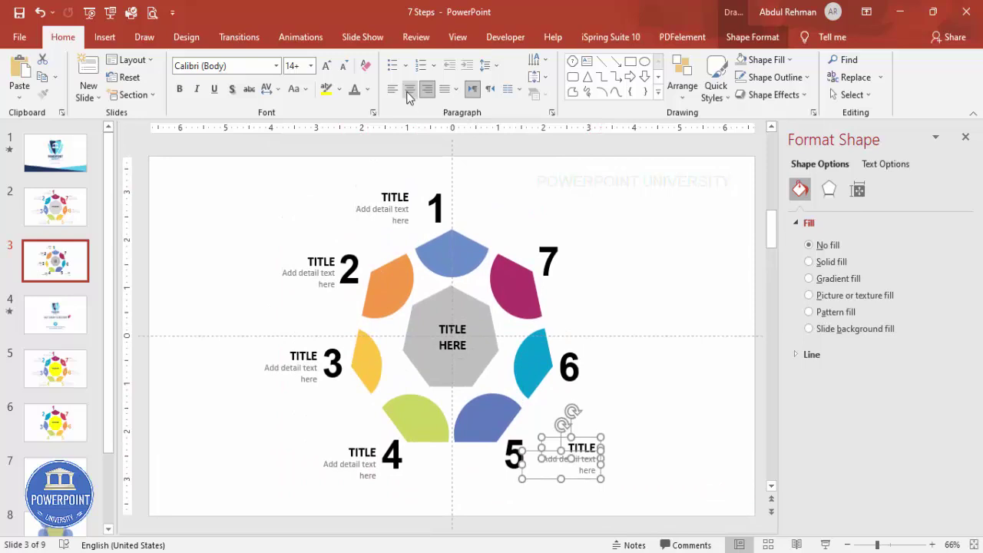
- Left-align the right-side label pair and place copies beside the remaining numbers, including 7
{"action": "left_click", "coordinate": [749, 37]}
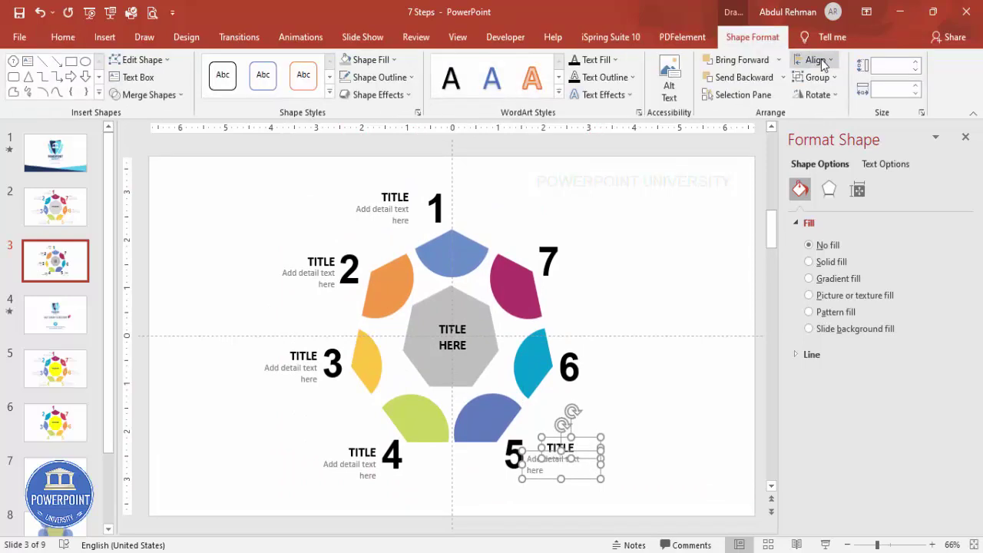
{"action": "left_click", "coordinate": [816, 61]}
{"action": "left_click", "coordinate": [831, 78]}
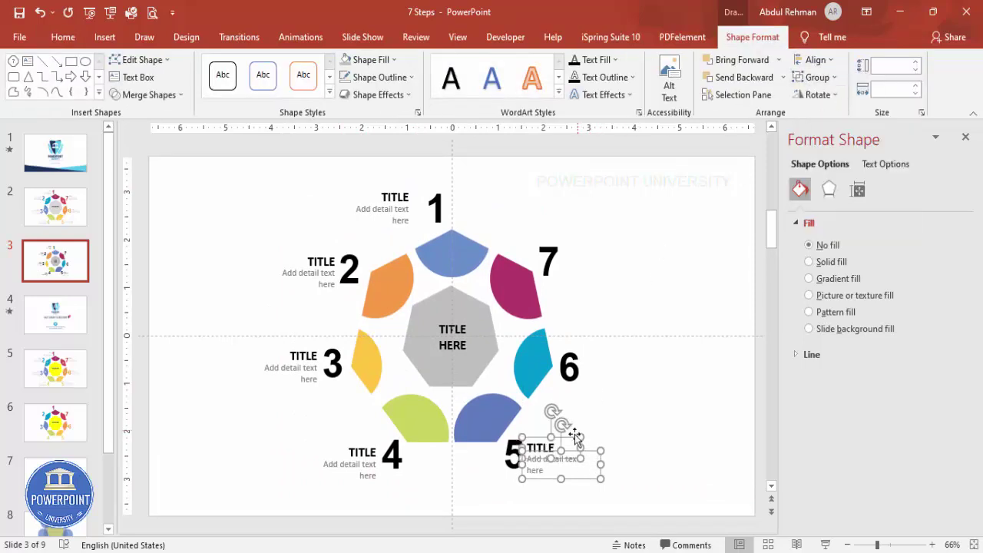
{"action": "left_click_drag", "start_coordinate": [576, 437], "coordinate": [548, 343]}
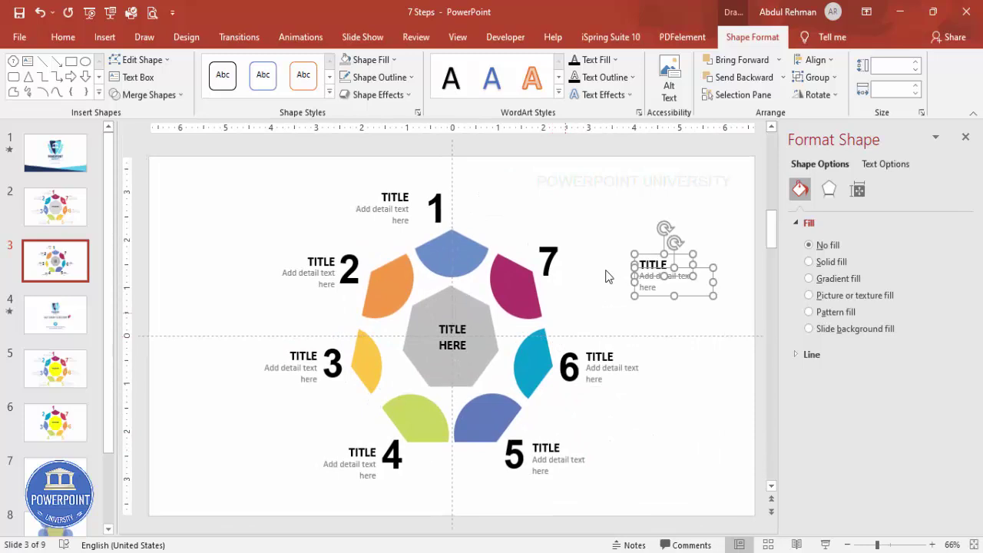
{"action": "left_click_drag", "start_coordinate": [647, 257], "coordinate": [576, 239]}
- Colour numeral 1 blue and numeral 2 orange to match their petals
{"action": "left_click", "coordinate": [507, 196]}
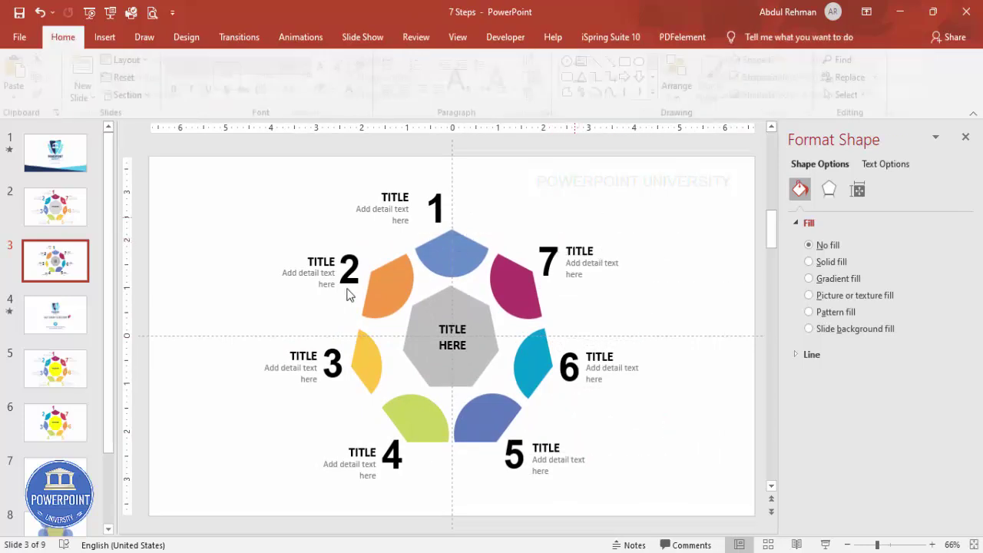
{"action": "left_click", "coordinate": [444, 197]}
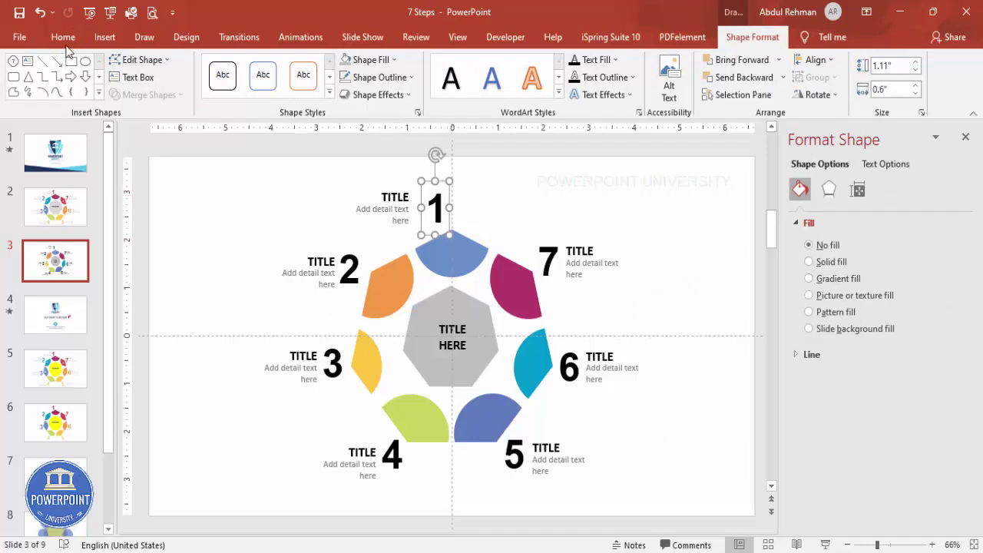
{"action": "left_click", "coordinate": [63, 37]}
{"action": "left_click", "coordinate": [367, 89]}
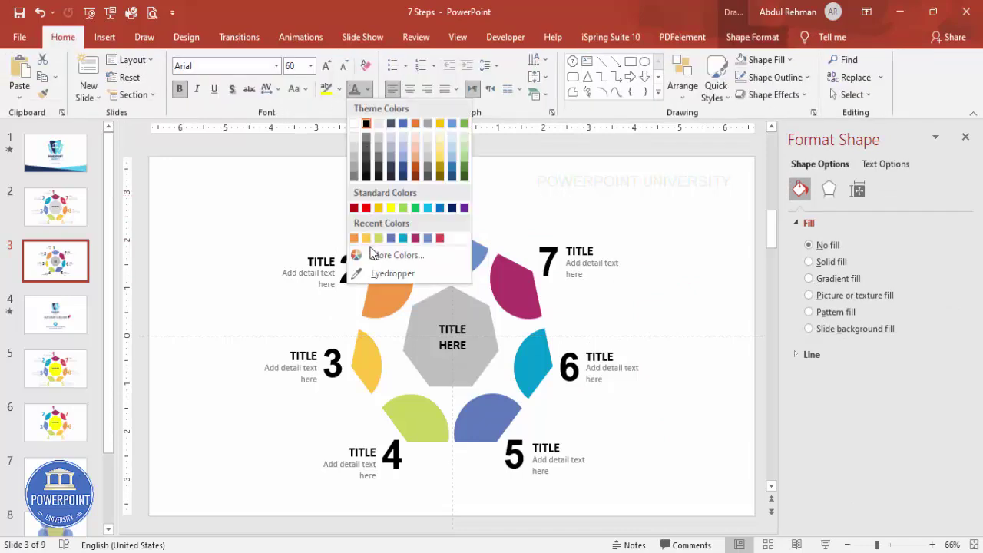
{"action": "left_click", "coordinate": [388, 274]}
{"action": "left_click", "coordinate": [443, 265]}
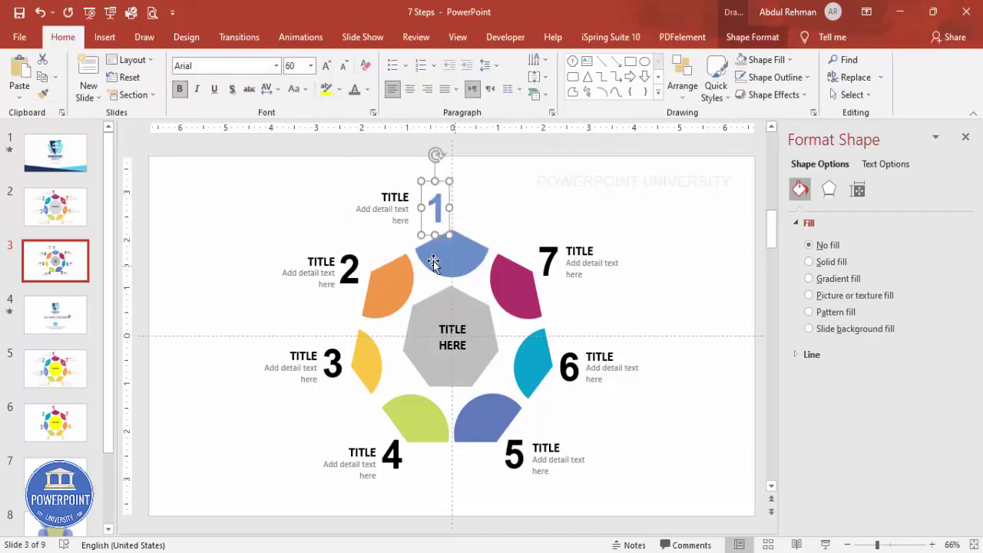
{"action": "left_click", "coordinate": [342, 269]}
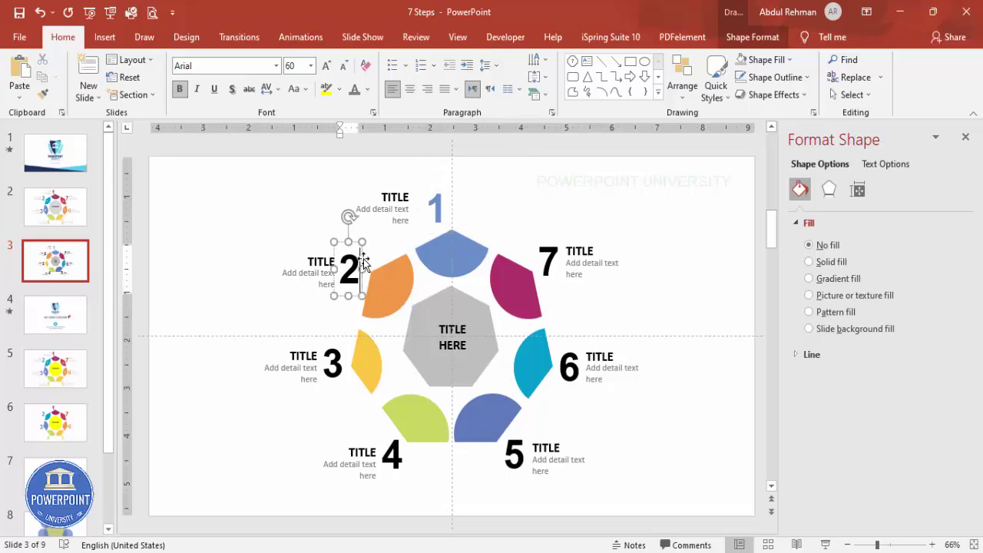
{"action": "left_click", "coordinate": [368, 89]}
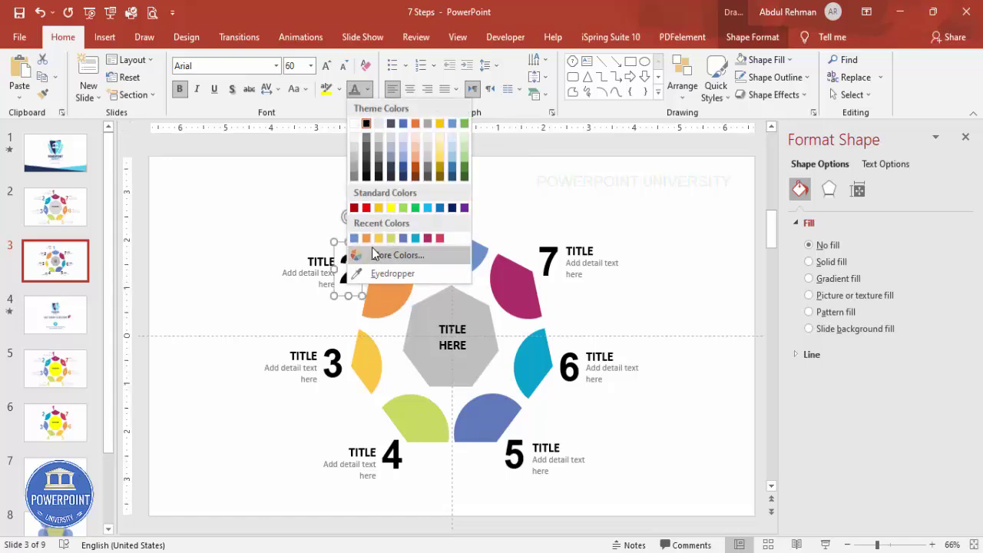
{"action": "left_click", "coordinate": [366, 237]}
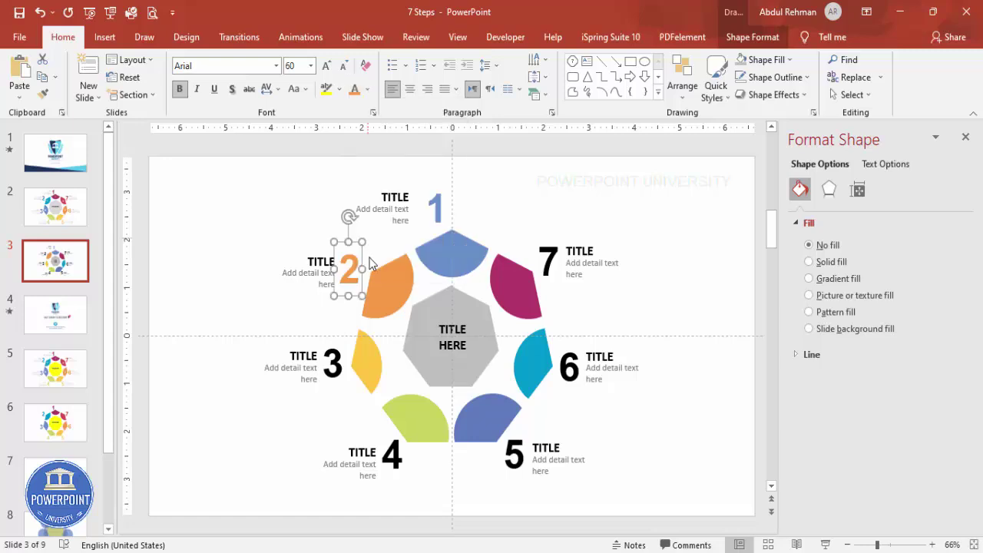
- Eyedrop the yellow and green petal colours onto numerals 3 and 4
{"action": "left_click", "coordinate": [346, 367]}
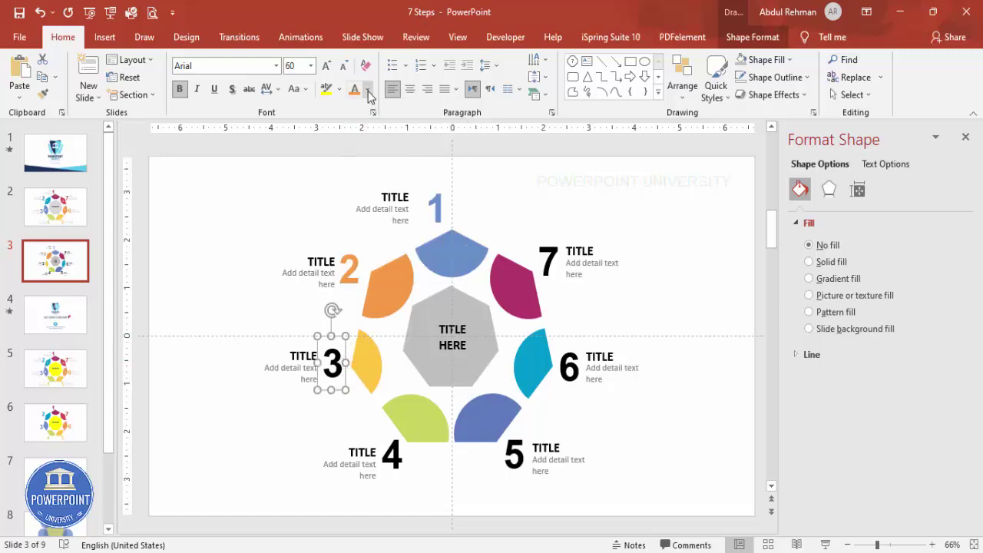
{"action": "left_click", "coordinate": [369, 89]}
{"action": "left_click", "coordinate": [377, 274]}
{"action": "left_click", "coordinate": [372, 363]}
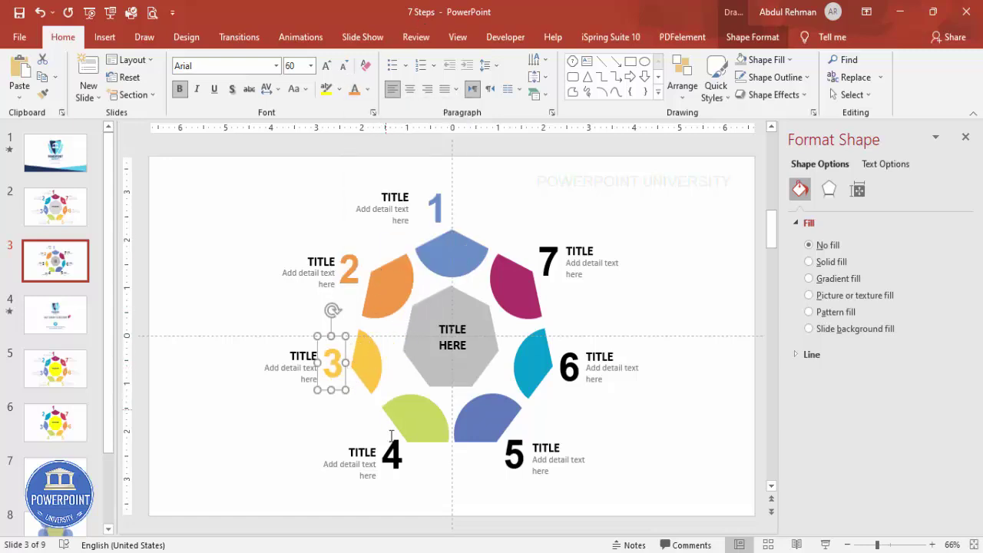
{"action": "left_click", "coordinate": [392, 441]}
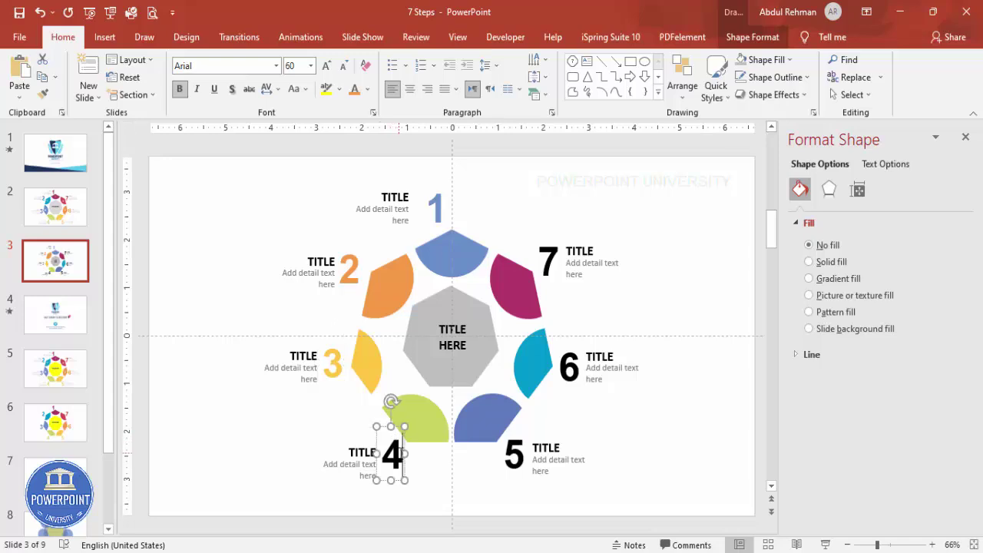
{"action": "left_click", "coordinate": [370, 89]}
{"action": "left_click", "coordinate": [377, 273]}
{"action": "left_click", "coordinate": [440, 405]}
- Eyedrop the blue and teal petal colours onto numerals 5 and 6
{"action": "left_click", "coordinate": [525, 451]}
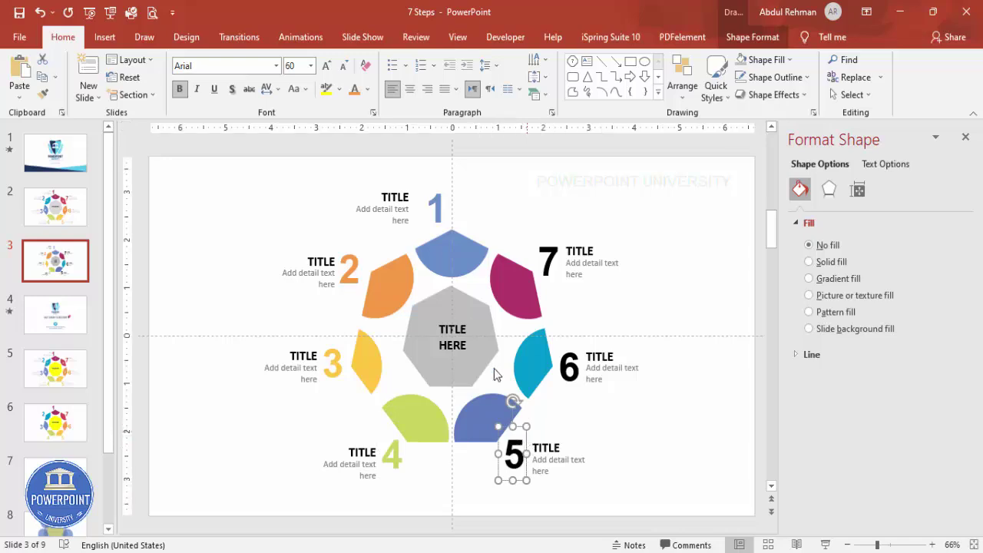
{"action": "left_click", "coordinate": [367, 89]}
{"action": "left_click", "coordinate": [374, 278]}
{"action": "left_click", "coordinate": [491, 395]}
{"action": "left_click", "coordinate": [560, 367]}
{"action": "left_click", "coordinate": [584, 355]}
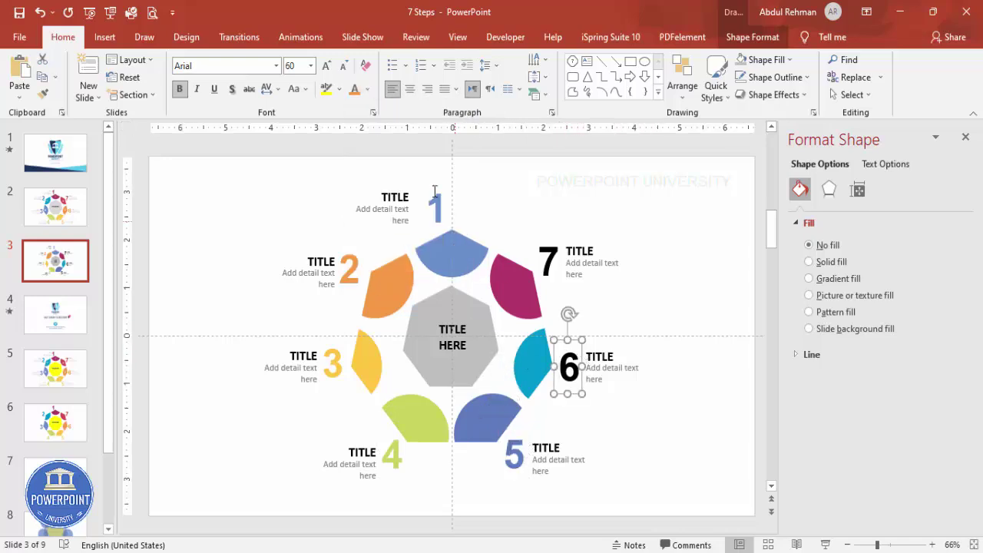
{"action": "left_click", "coordinate": [367, 89]}
{"action": "left_click", "coordinate": [392, 272]}
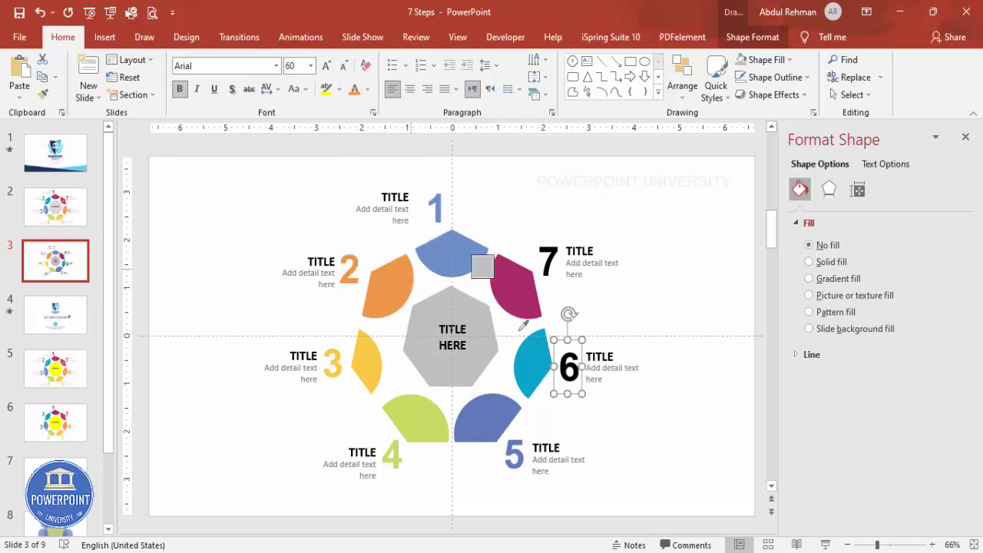
{"action": "left_click", "coordinate": [535, 349]}
- Make numeral 7 magenta to match its petal
{"action": "left_click", "coordinate": [559, 261]}
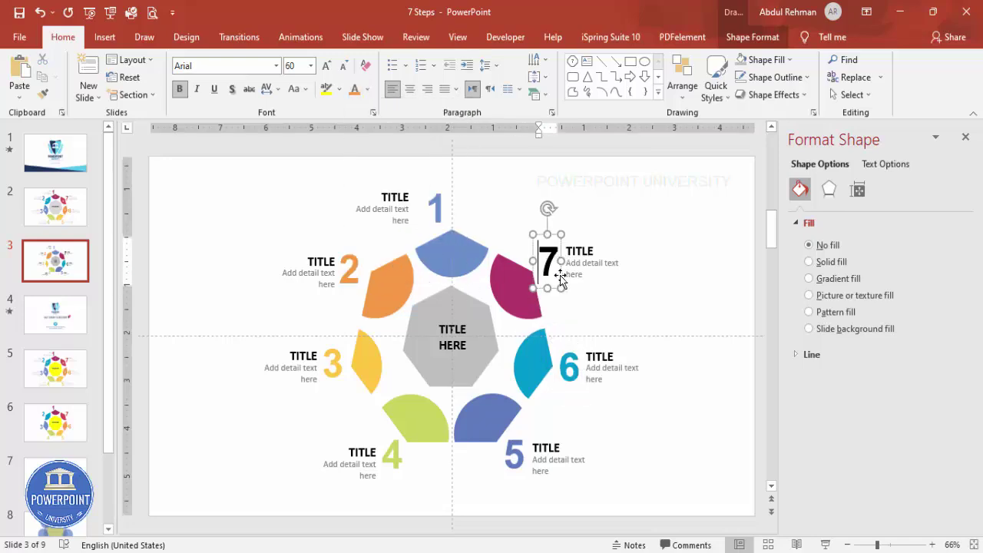
{"action": "left_click", "coordinate": [560, 276]}
{"action": "left_click", "coordinate": [368, 89]}
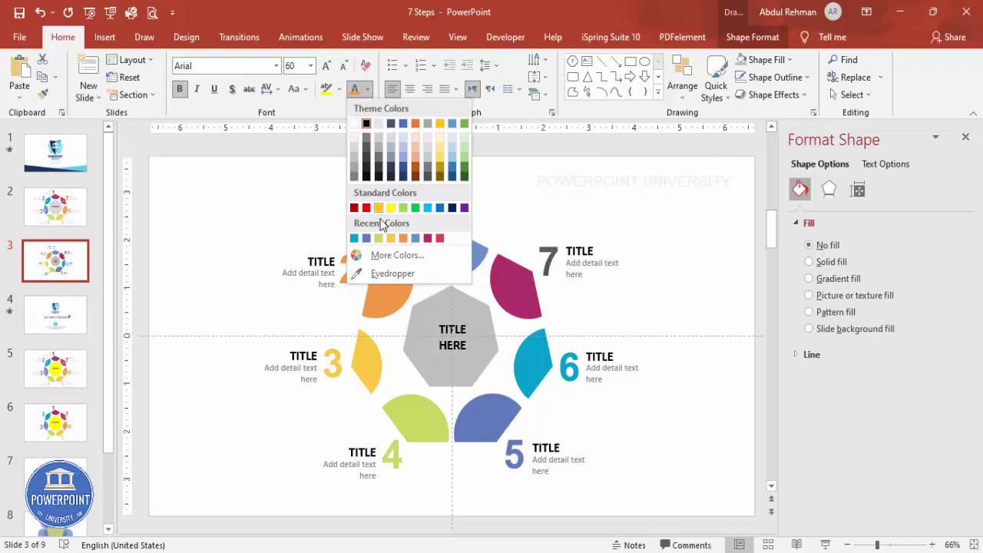
{"action": "left_click", "coordinate": [391, 273]}
{"action": "left_click", "coordinate": [506, 272]}
{"action": "left_click", "coordinate": [623, 251]}
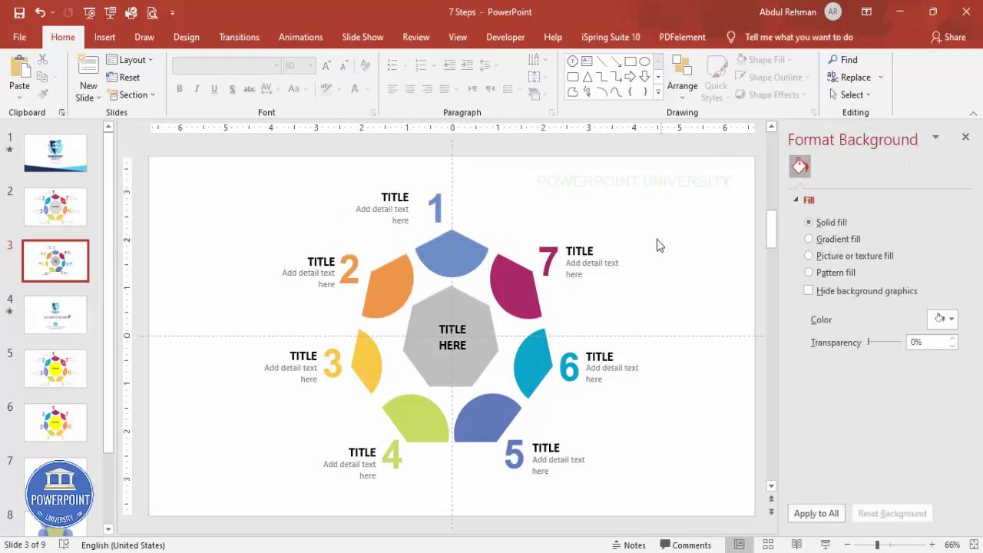